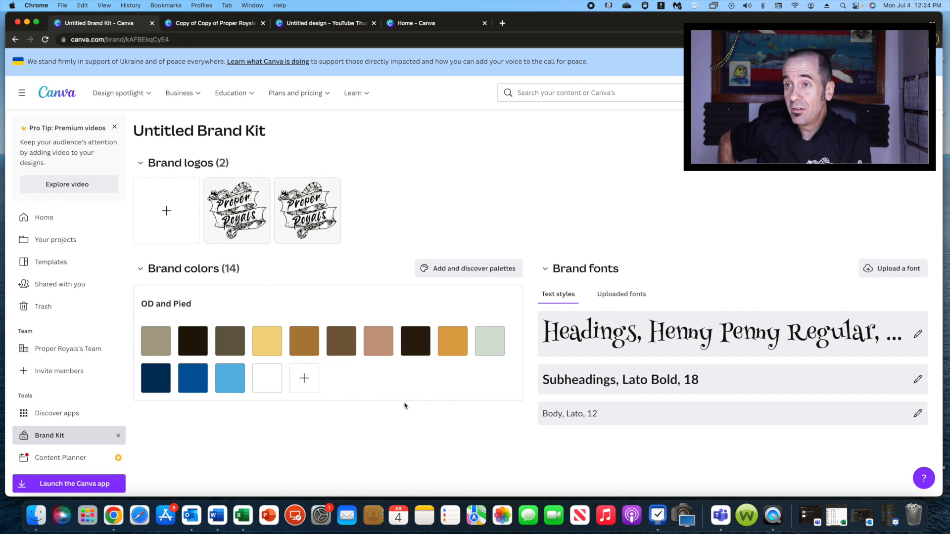
# Step: Search Google in a new tab for "color should I have in my thumbnail" and review the results about thumbnail colors
pyautogui.click(502, 23)
pyautogui.click(461, 211)
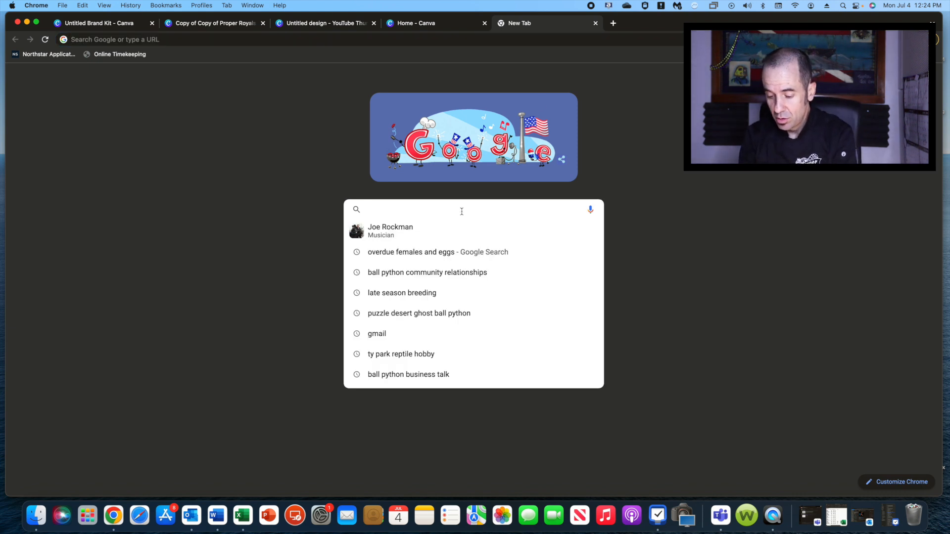
pyautogui.write('color should I have in. my thu')
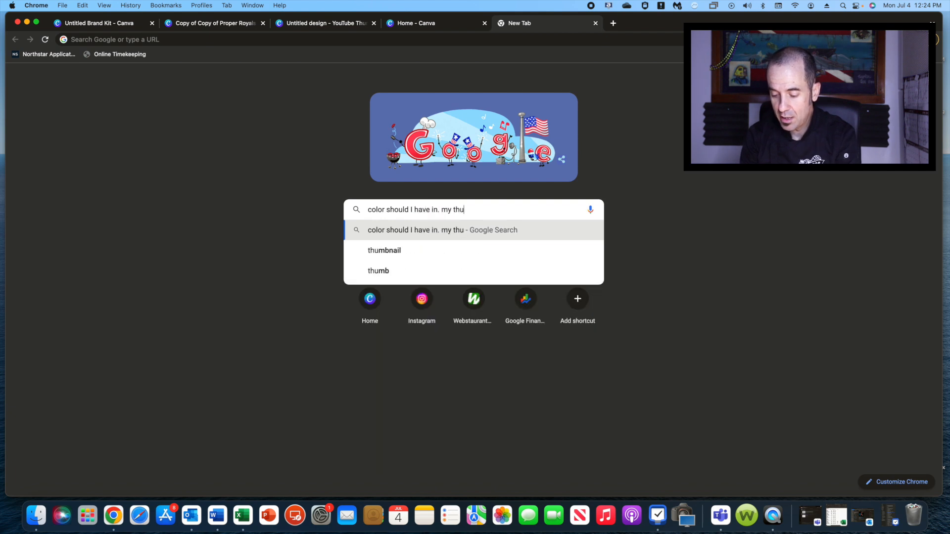
pyautogui.write('mbnail')
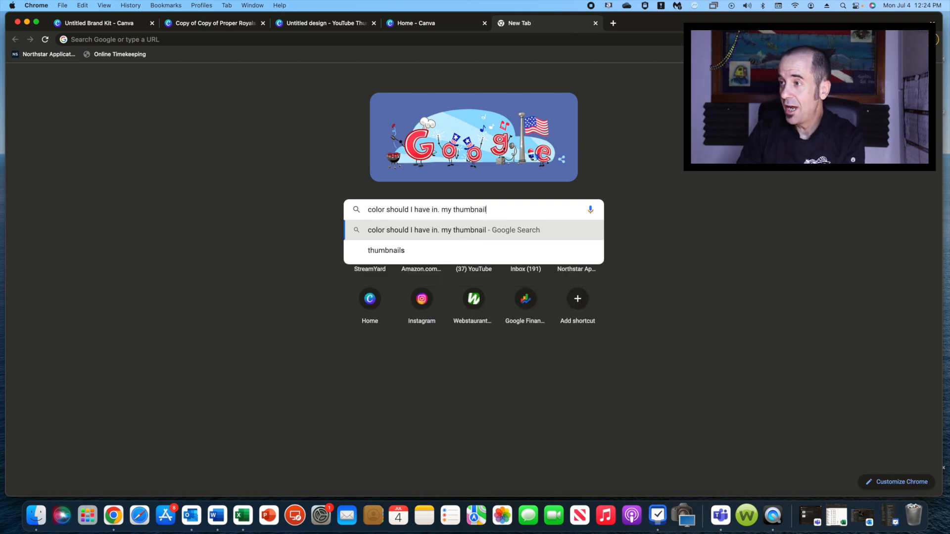
pyautogui.press('Return')
pyautogui.scroll(-15, 409, 260)
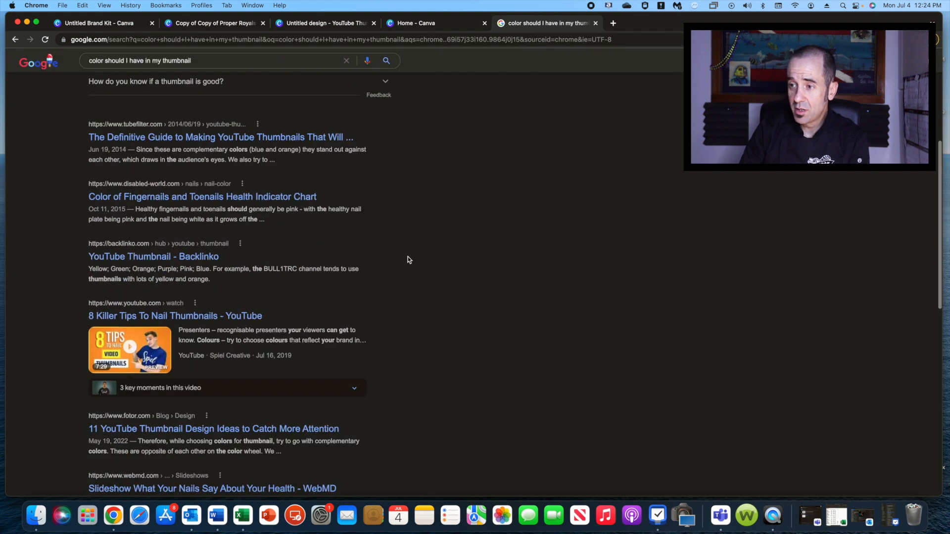
pyautogui.scroll(15, 409, 259)
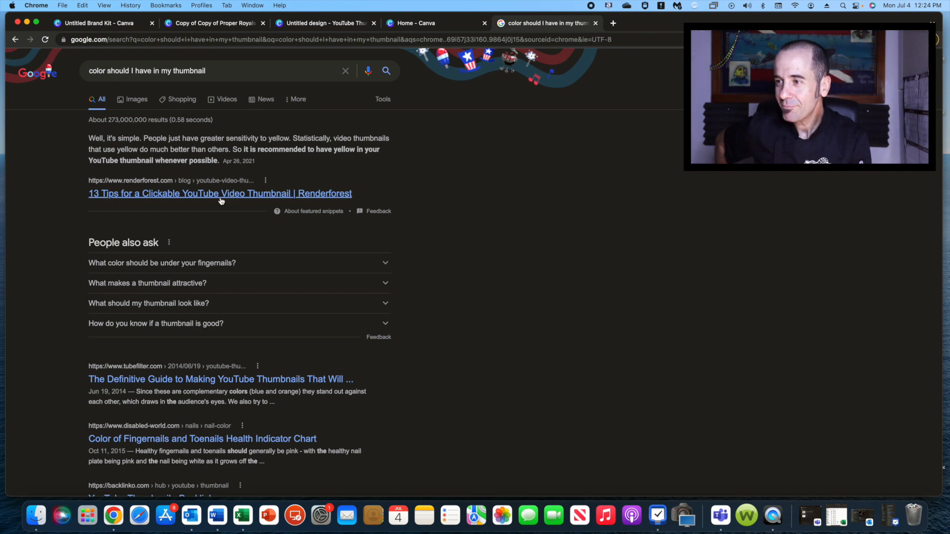
pyautogui.scroll(5, 394, 372)
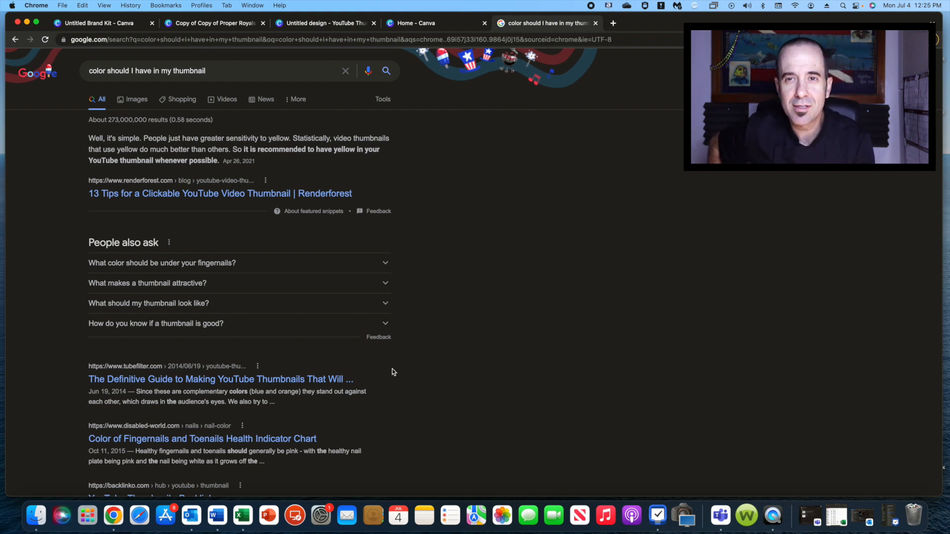
pyautogui.scroll(-5, 393, 373)
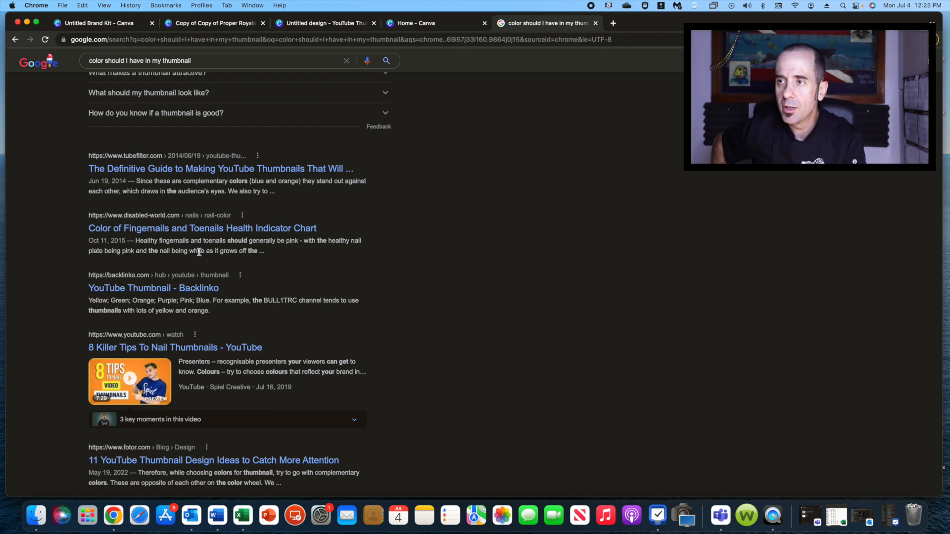
pyautogui.scroll(5, 226, 321)
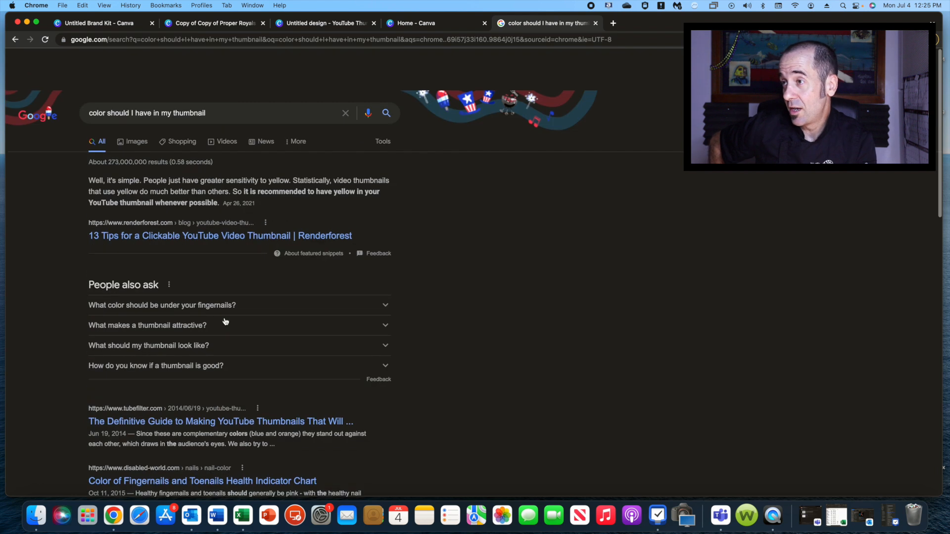
# Step: Go to the blank YouTube thumbnail design and place the two uploaded snake photos side by side on the page
pyautogui.click(127, 26)
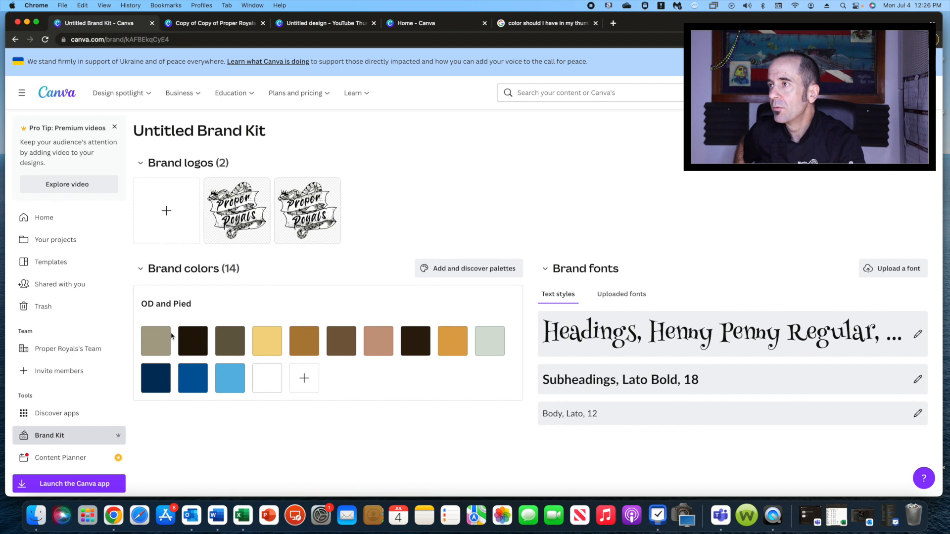
pyautogui.moveTo(295, 93)
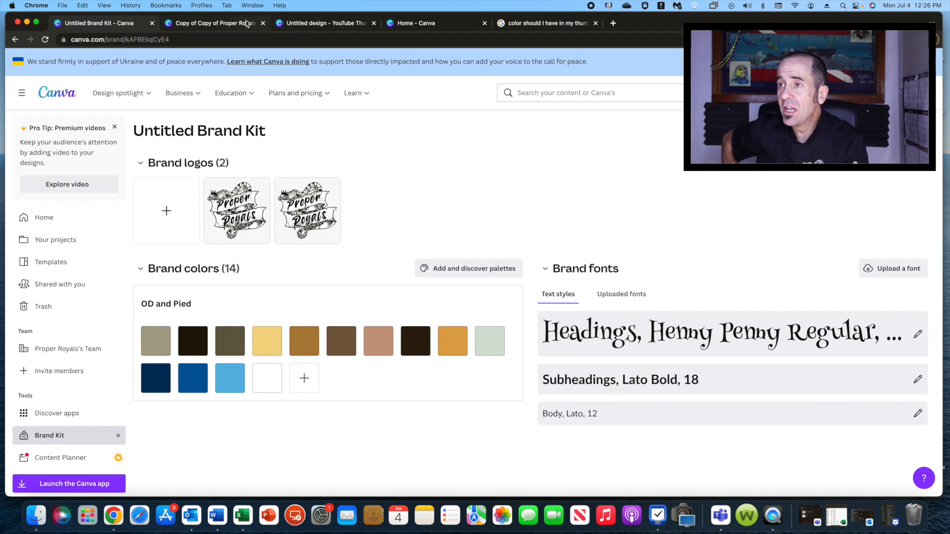
pyautogui.click(312, 28)
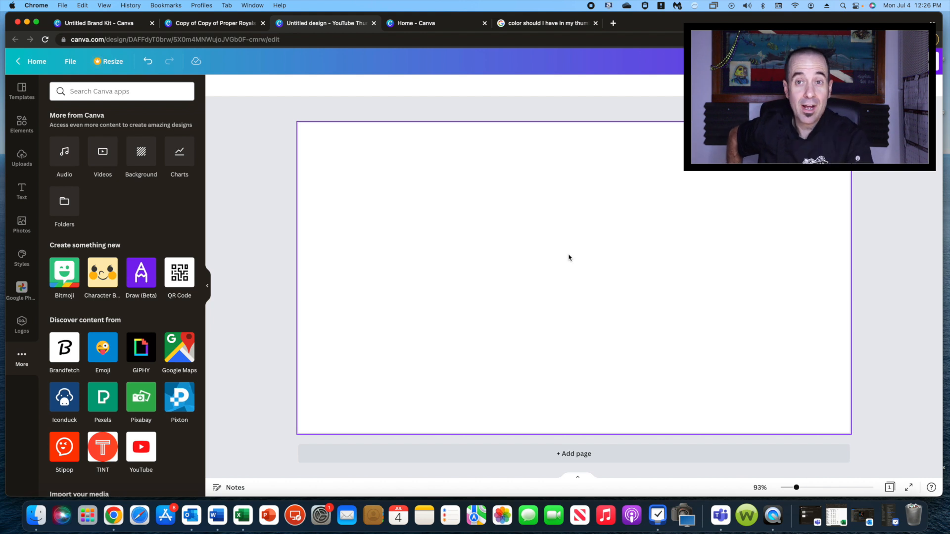
pyautogui.click(22, 157)
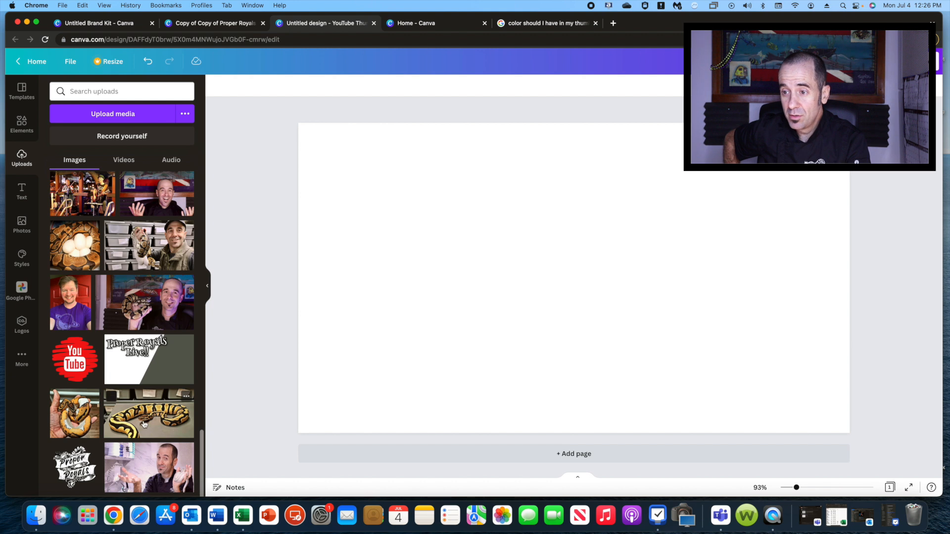
pyautogui.click(71, 406)
pyautogui.moveTo(590, 341); pyautogui.dragTo(430, 299)
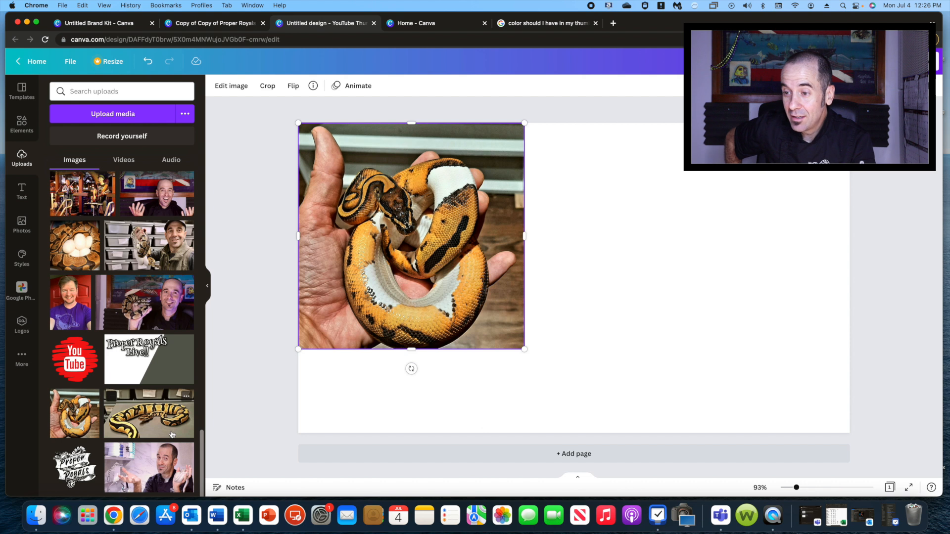
pyautogui.click(148, 415)
pyautogui.moveTo(370, 393); pyautogui.dragTo(562, 373)
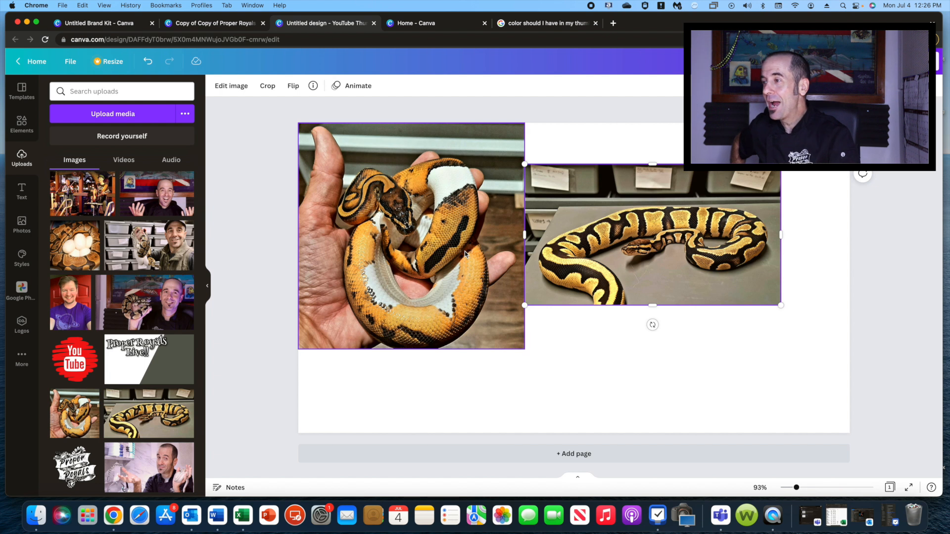
# Step: Show the page's background color options and examine the photo colors picked from the two snake images
pyautogui.click(539, 410)
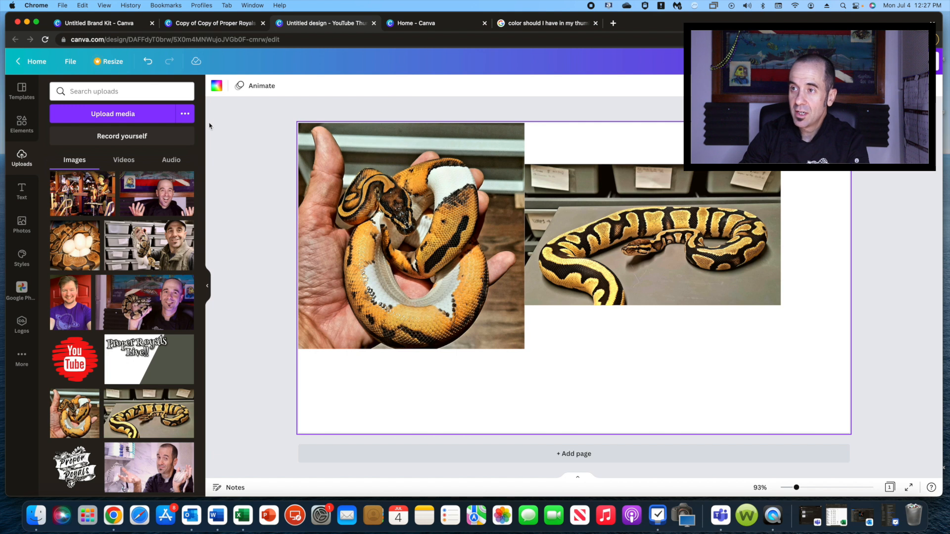
pyautogui.click(216, 89)
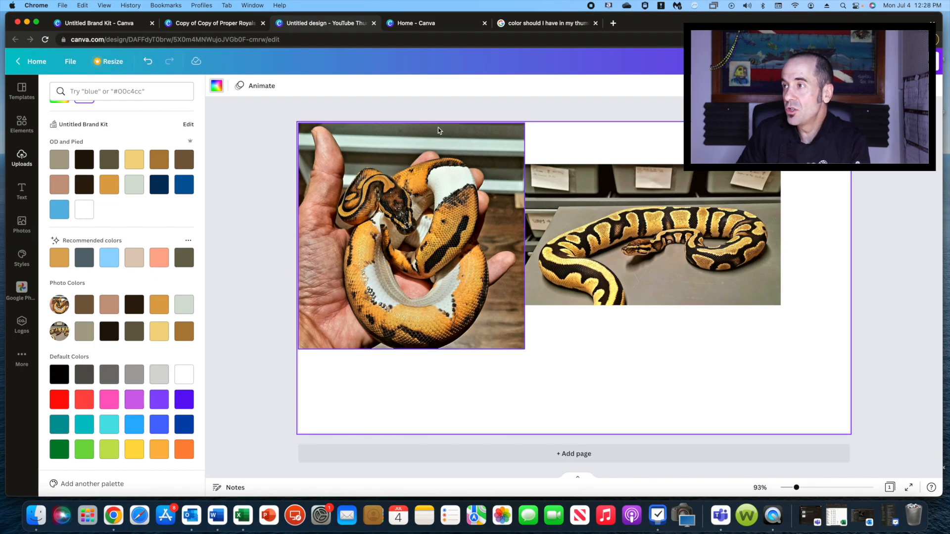
# Step: Add a new color swatch to the Brand Kit's OD and Pied palette and remove it again
pyautogui.click(103, 26)
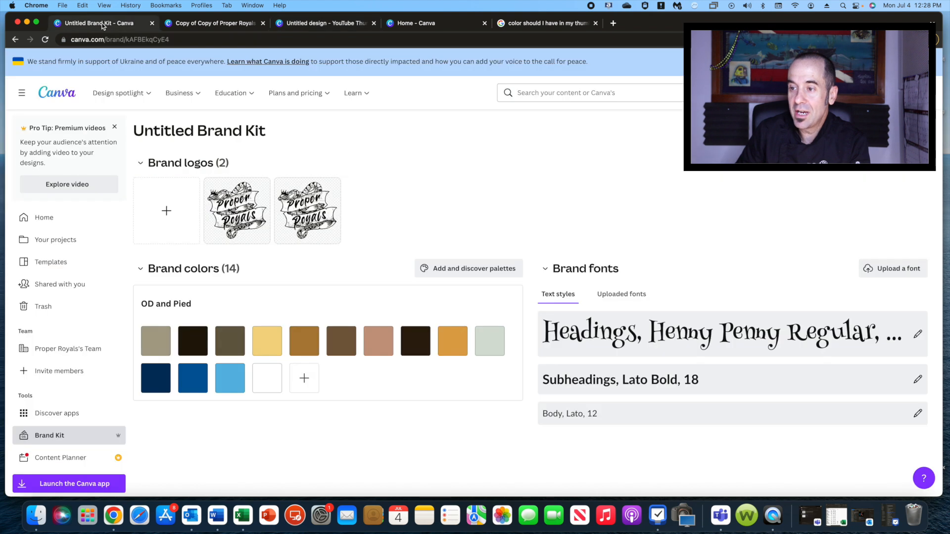
pyautogui.click(304, 378)
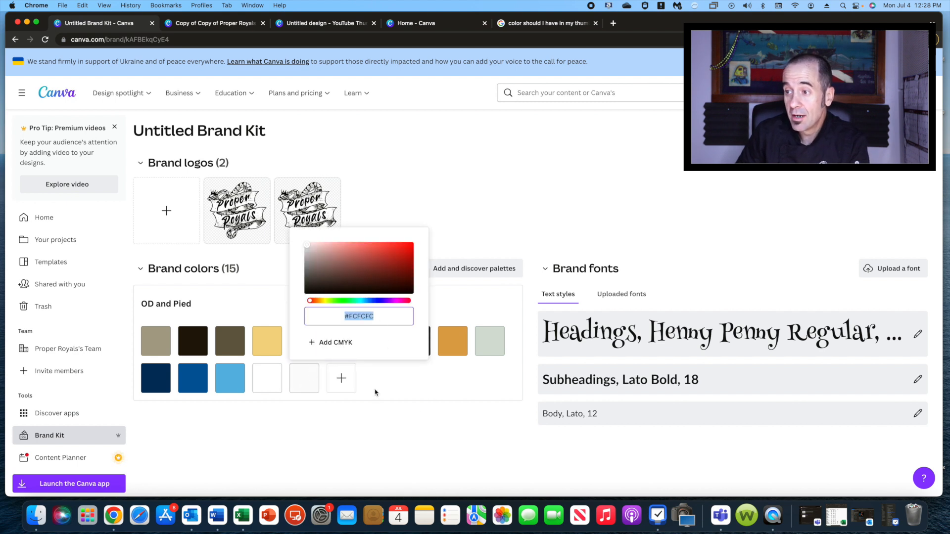
pyautogui.click(384, 449)
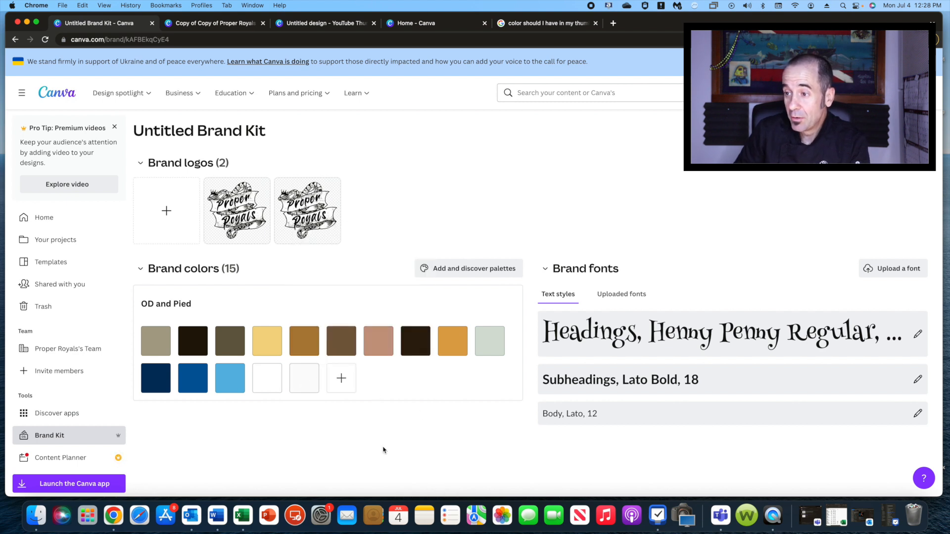
pyautogui.click(319, 364)
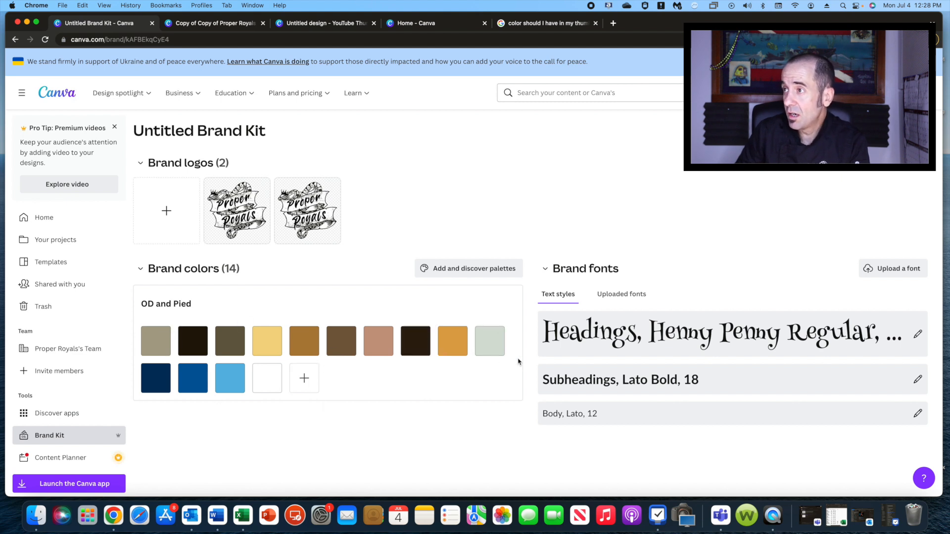
# Step: Open the recent design "Copy of Copy of Proper Royals Live!!" and show its Brand Kit styles
pyautogui.click(348, 25)
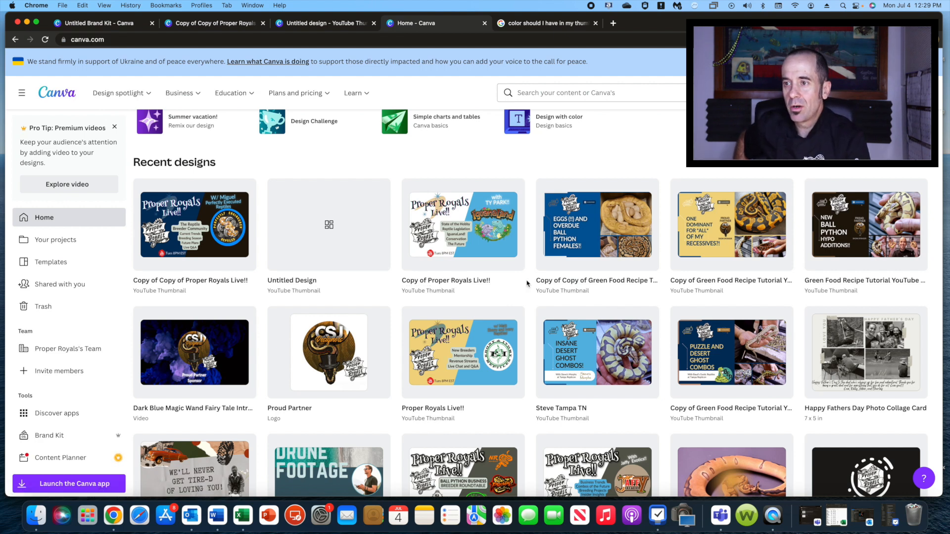
pyautogui.click(196, 216)
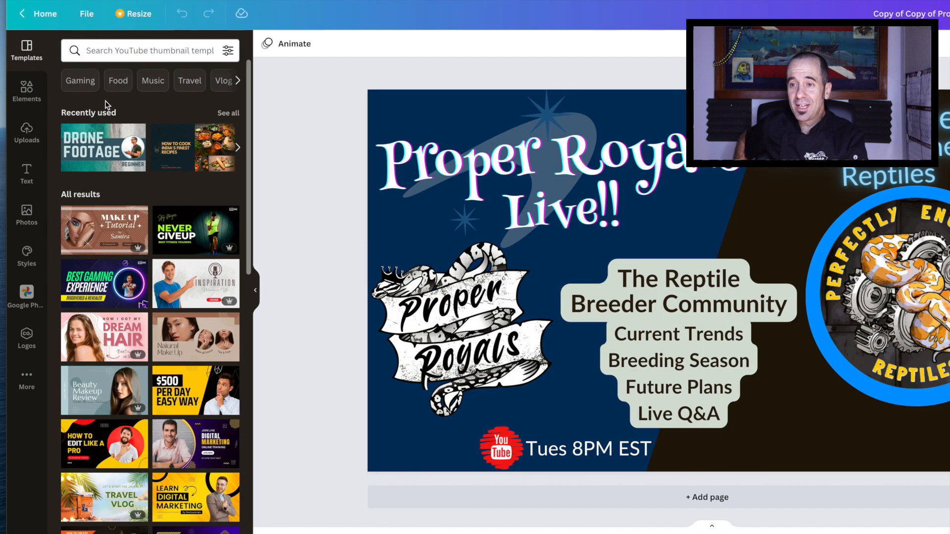
pyautogui.click(28, 253)
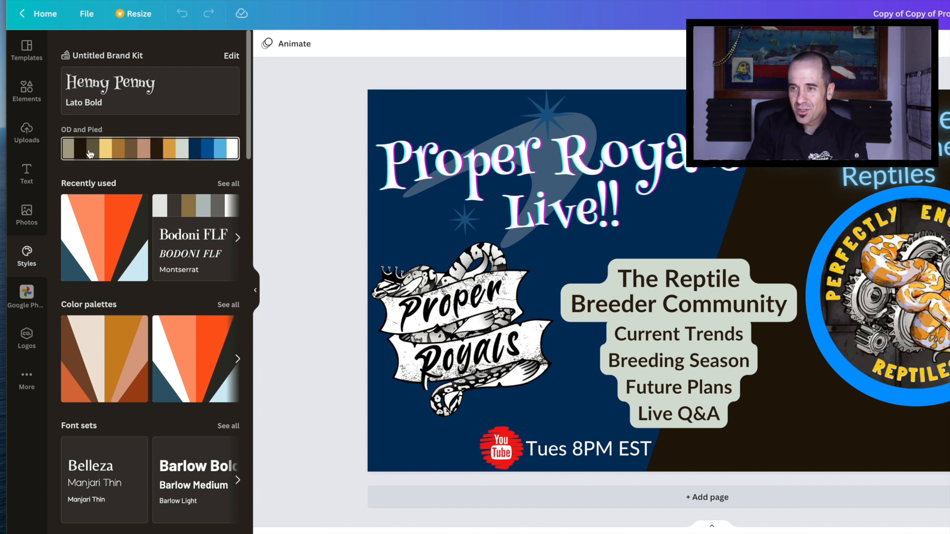
# Step: Shuffle the OD and Pied palette across the thumbnail until it has a white background with a yellow diagonal section
pyautogui.click(135, 152)
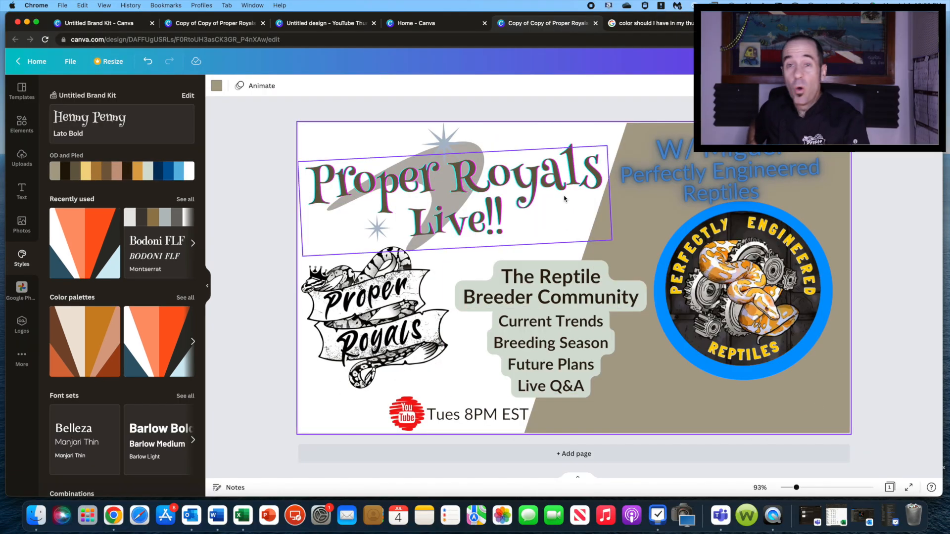
pyautogui.click(111, 176)
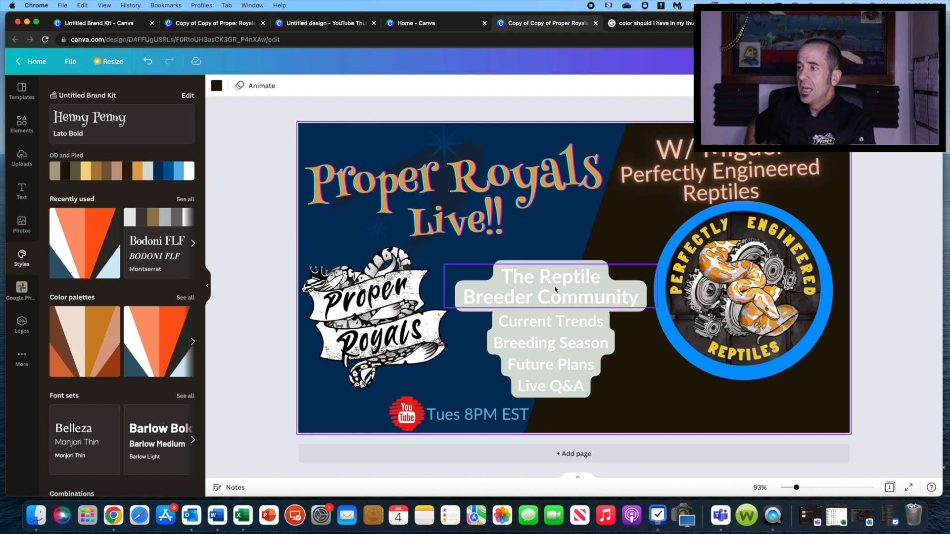
pyautogui.click(912, 367)
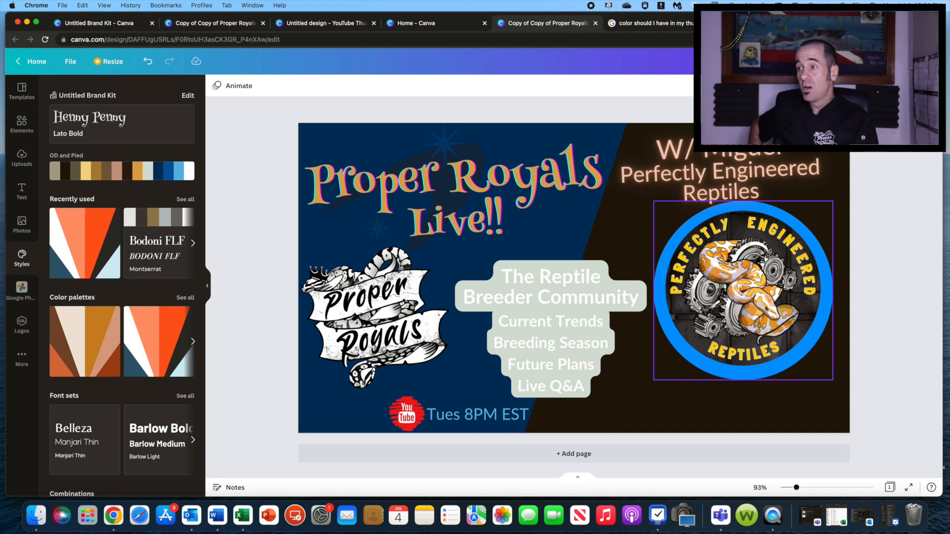
pyautogui.click(145, 171)
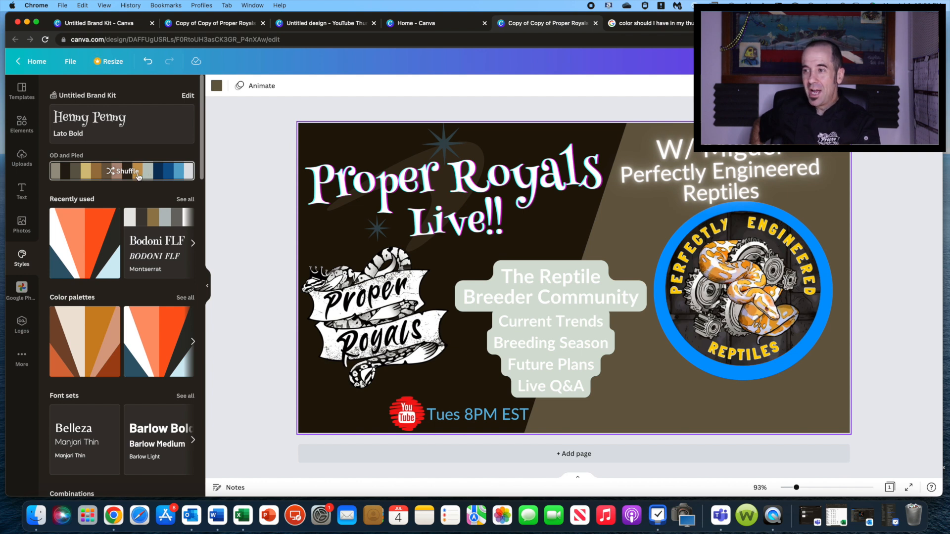
pyautogui.click(140, 178)
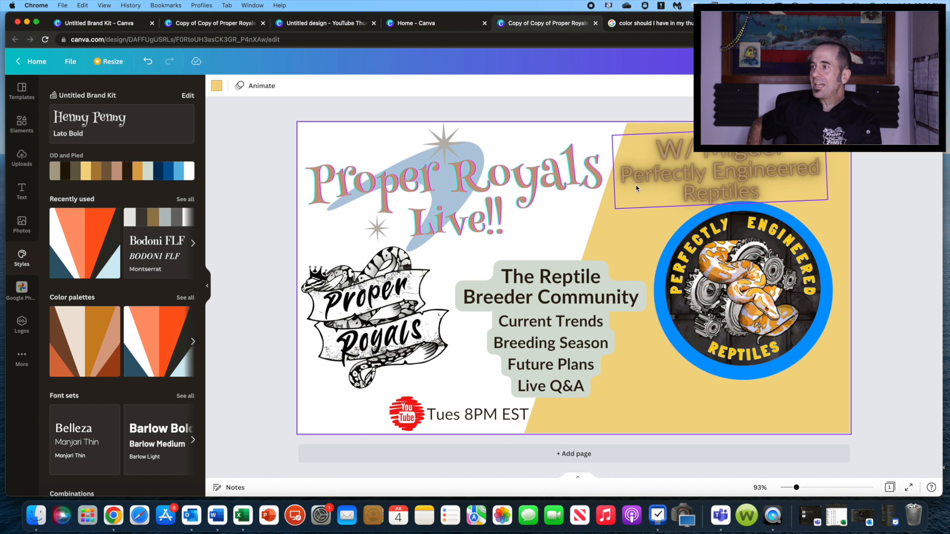
# Step: Recolor the glowing guest text above the Perfectly Engineered Reptiles logo, trying light blue before settling on brand white
pyautogui.click(765, 167)
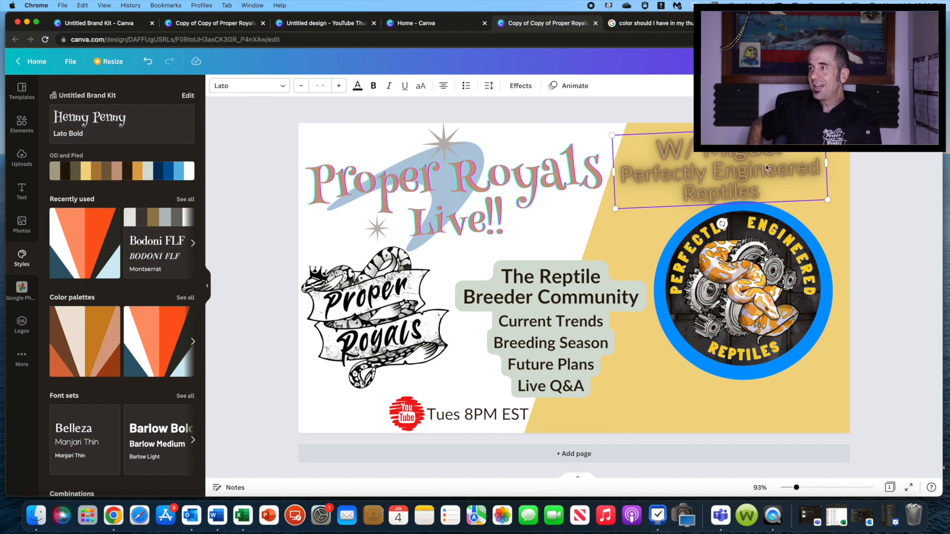
pyautogui.click(741, 159)
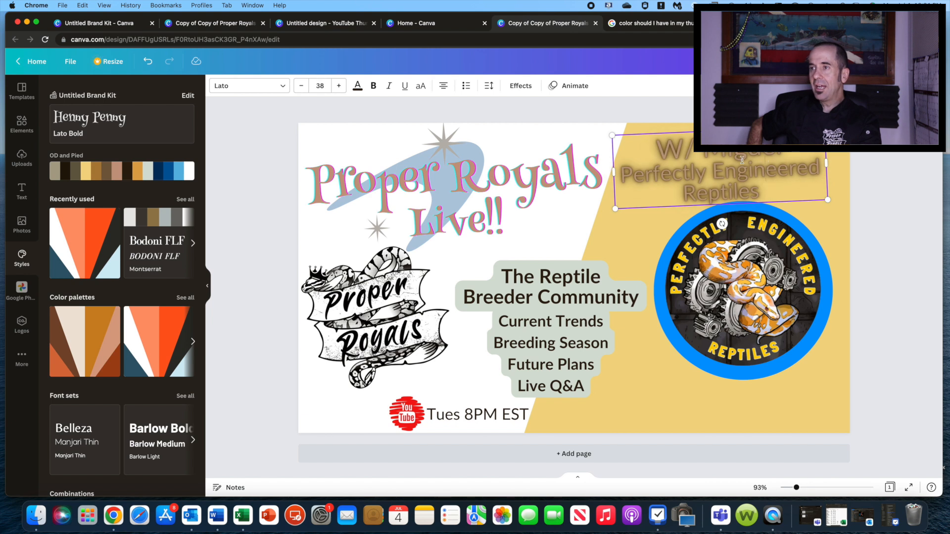
pyautogui.click(358, 87)
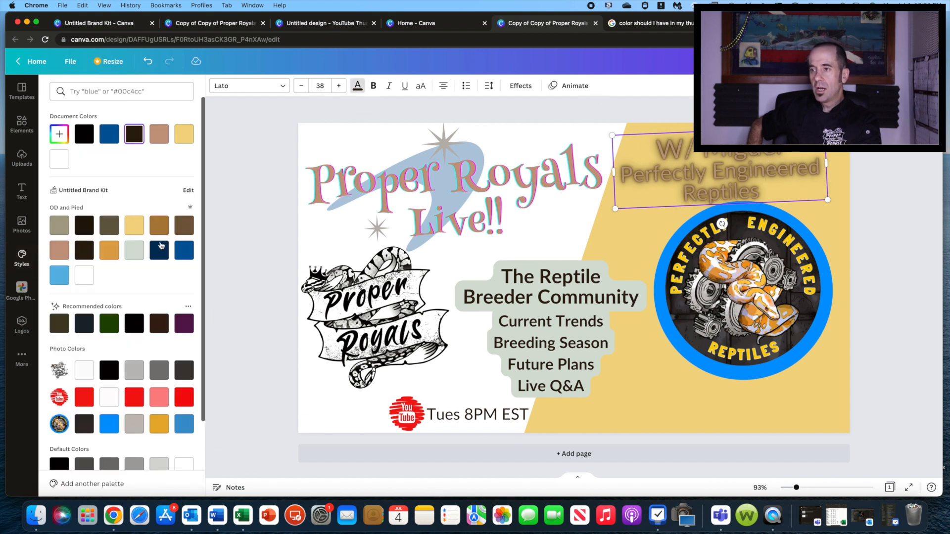
pyautogui.click(59, 276)
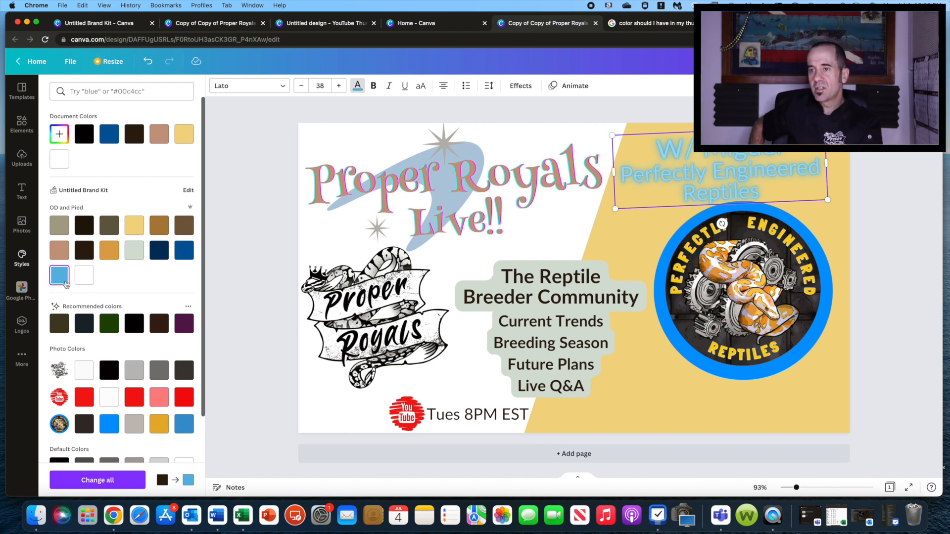
pyautogui.click(81, 283)
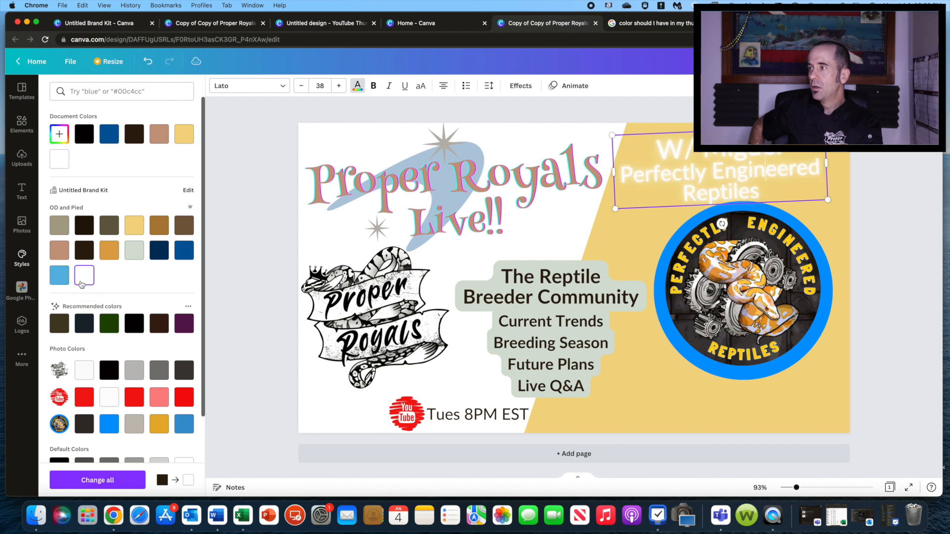
# Step: Recolor the background effect behind the topic list from Current Trends to Live Q&A, trying orange before settling on brand light blue
pyautogui.click(665, 404)
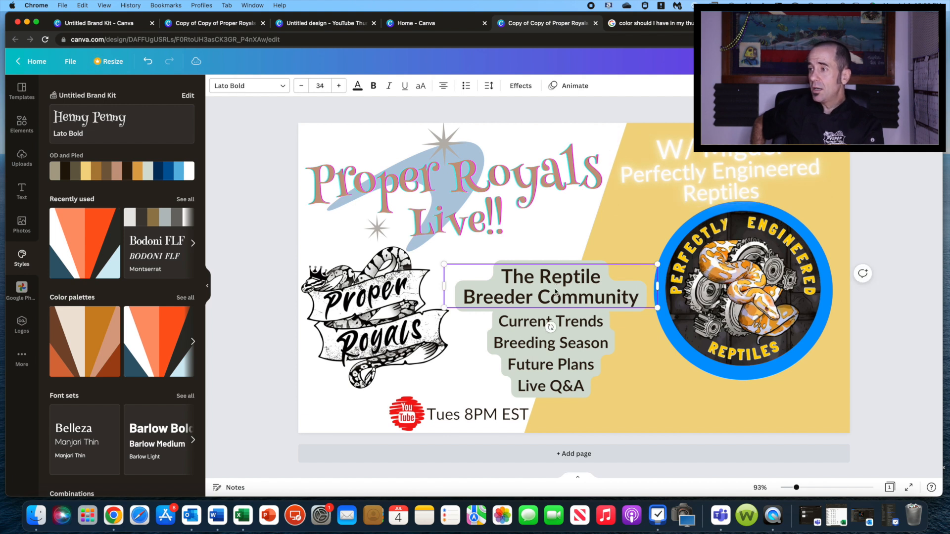
pyautogui.click(561, 350)
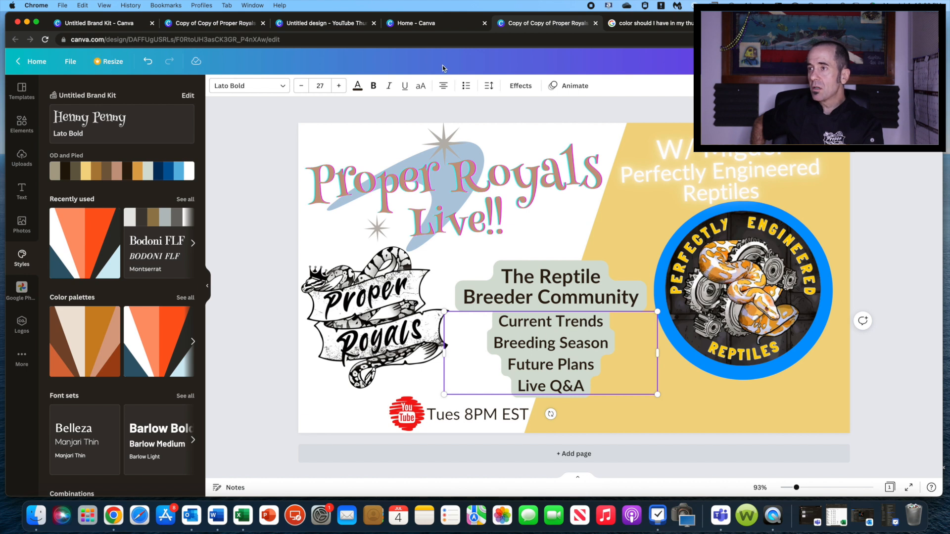
pyautogui.click(517, 85)
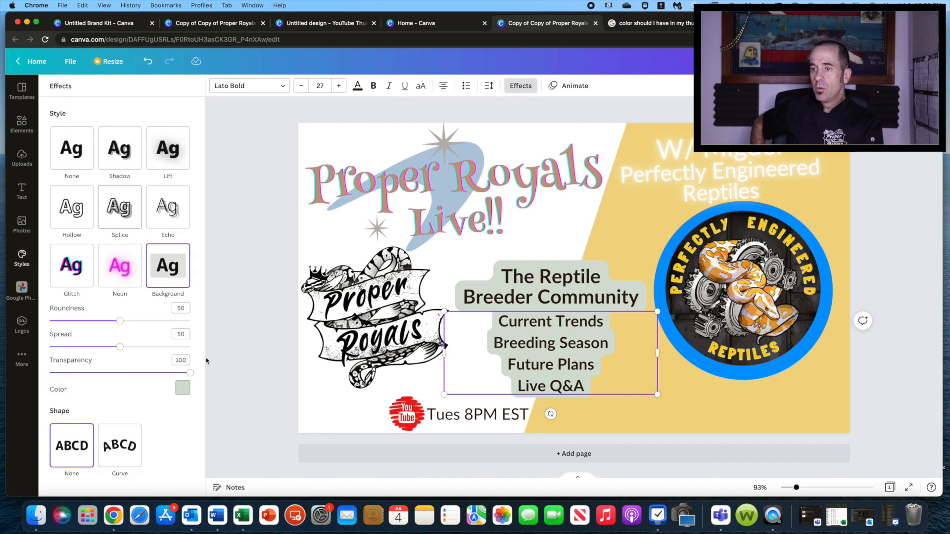
pyautogui.click(181, 392)
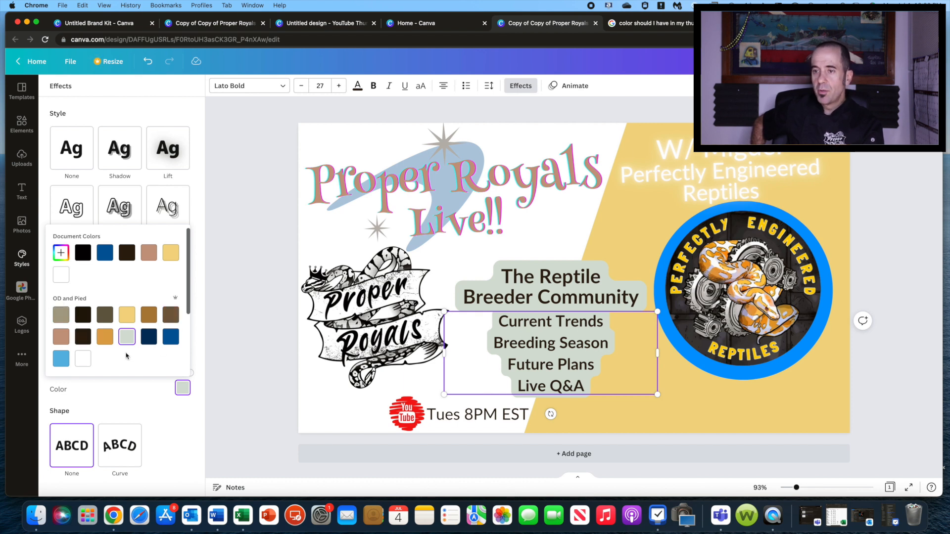
pyautogui.click(104, 340)
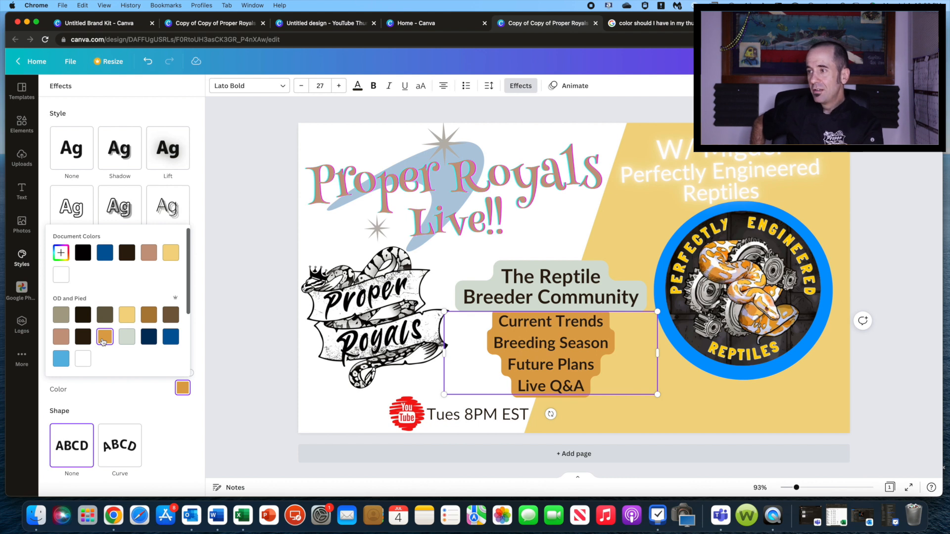
pyautogui.click(129, 342)
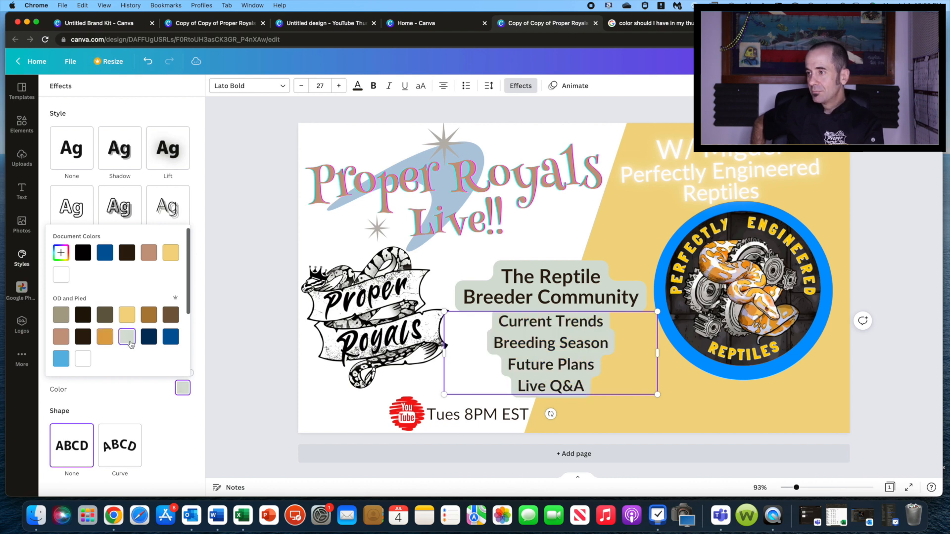
pyautogui.click(60, 359)
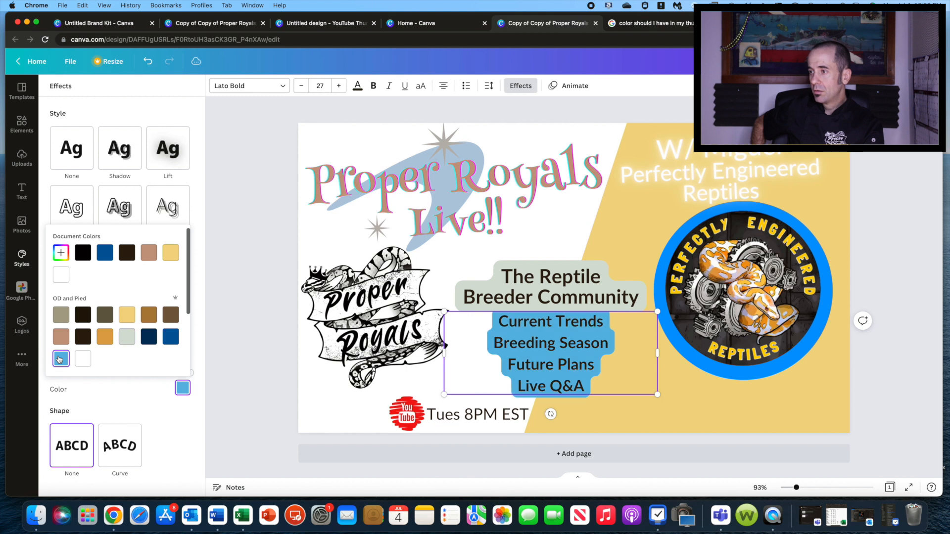
# Step: Set the background effect of the "The Reptile Breeder Community" heading to the same brand light blue
pyautogui.click(484, 297)
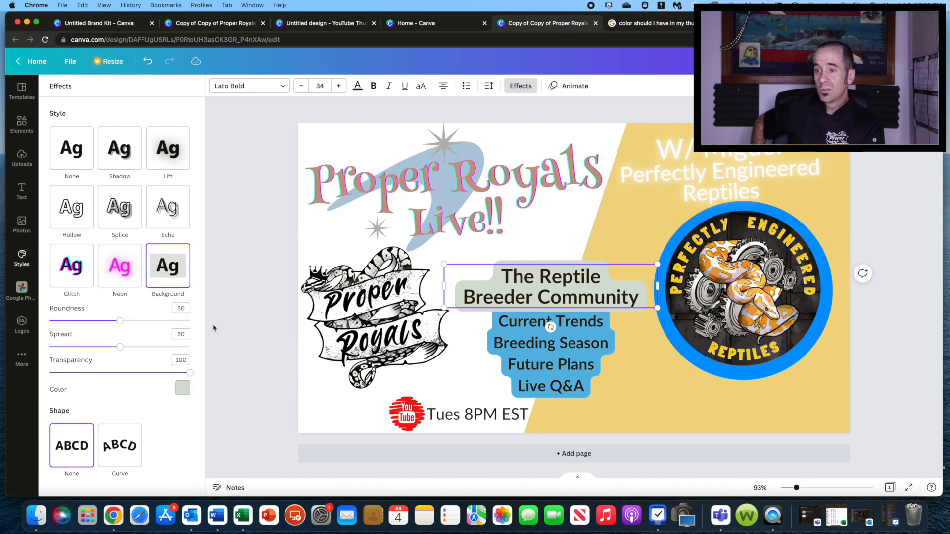
pyautogui.click(183, 388)
pyautogui.click(61, 360)
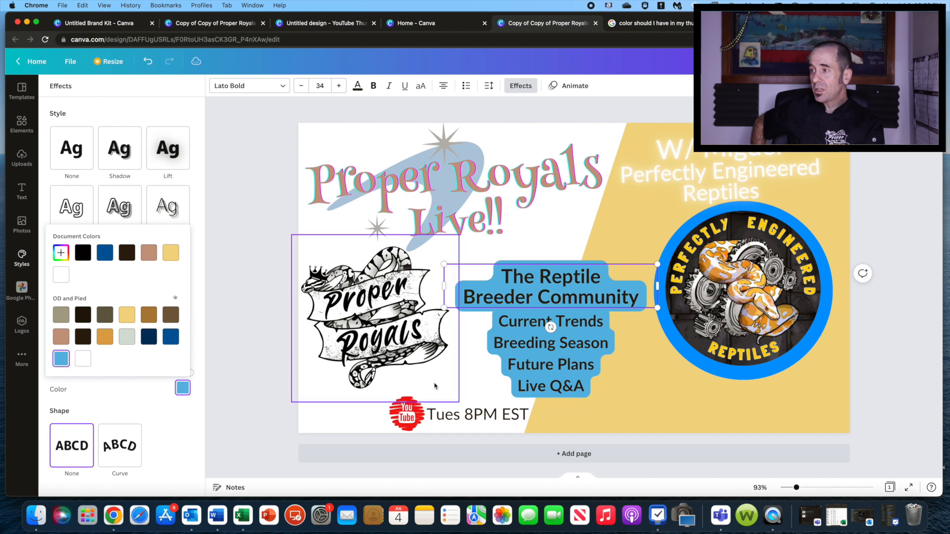
pyautogui.click(703, 407)
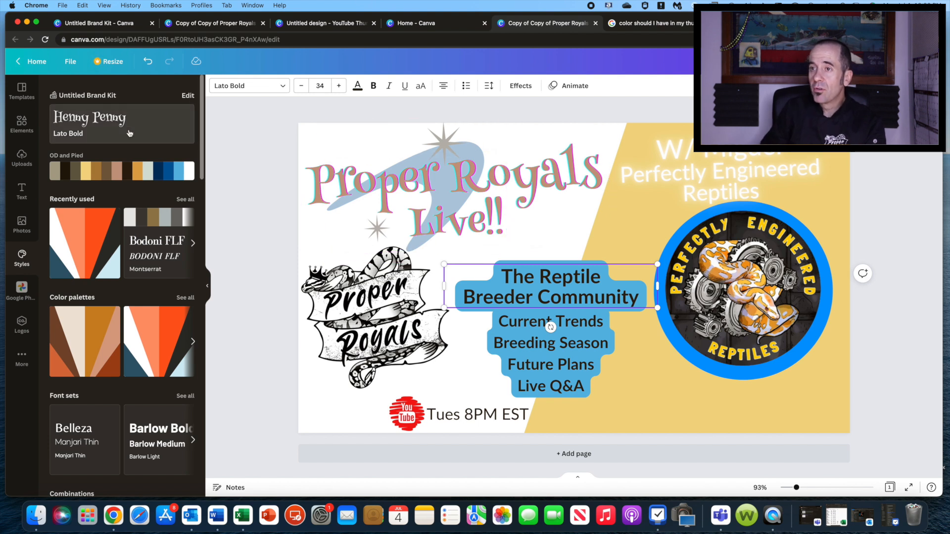
# Step: Shuffle the OD and Pied palette to a dark brown and navy background, and make the boomerang graphic behind the title fully opaque
pyautogui.click(141, 177)
pyautogui.click(130, 172)
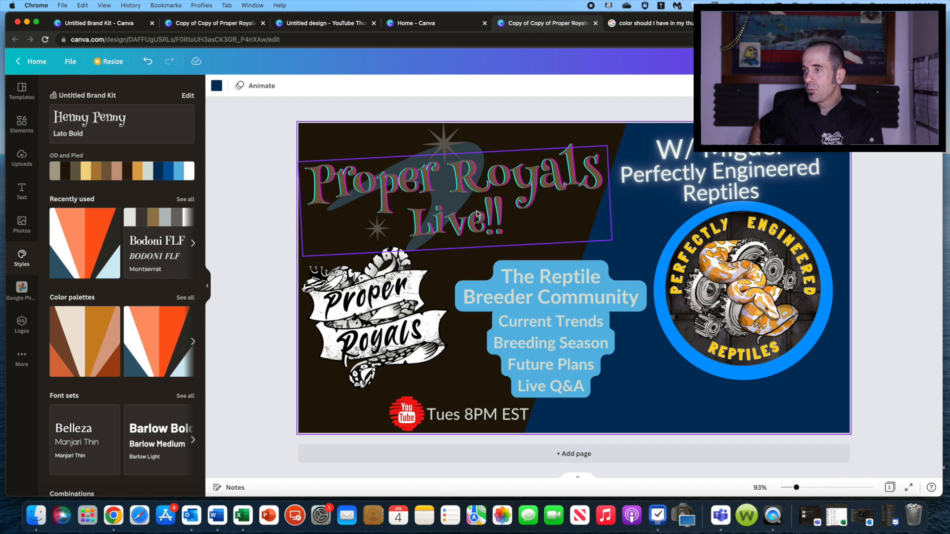
pyautogui.click(438, 139)
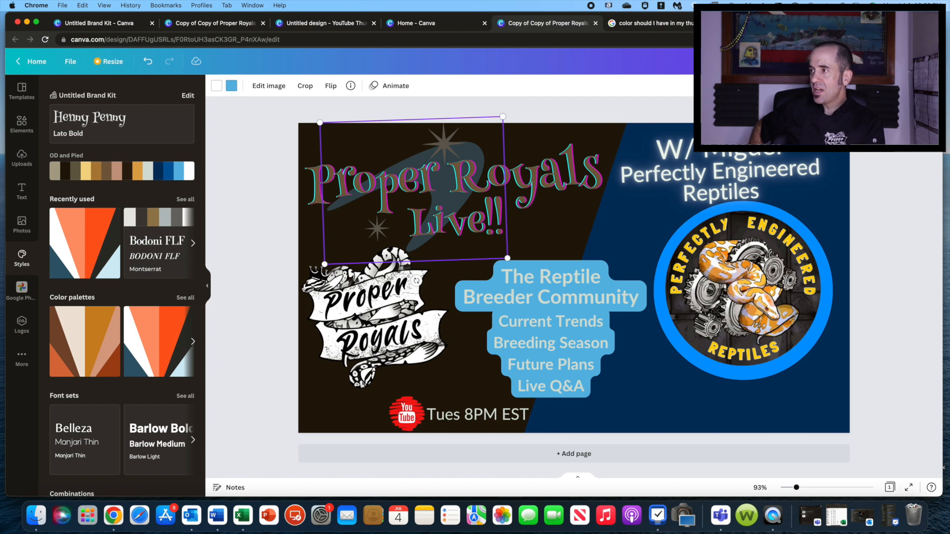
pyautogui.moveTo(818, 120); pyautogui.dragTo(883, 120)
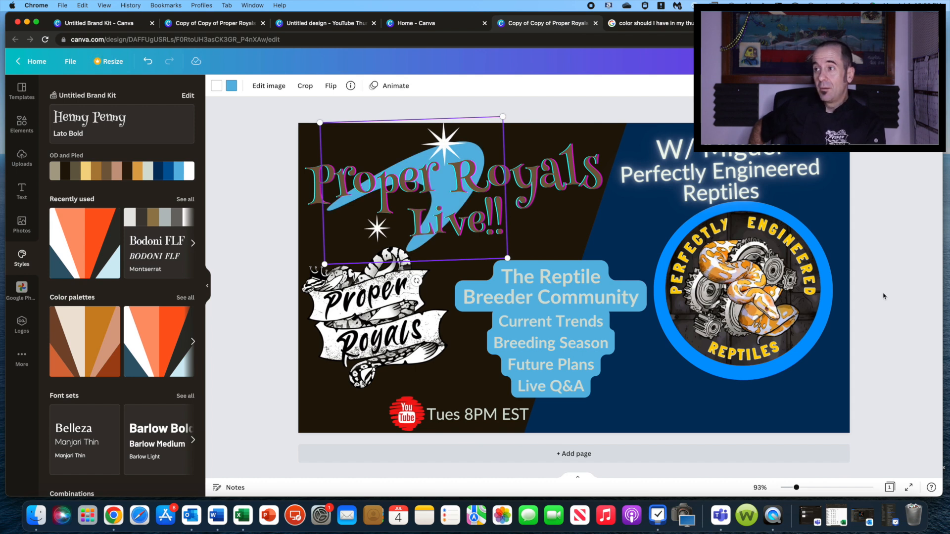
pyautogui.click(250, 199)
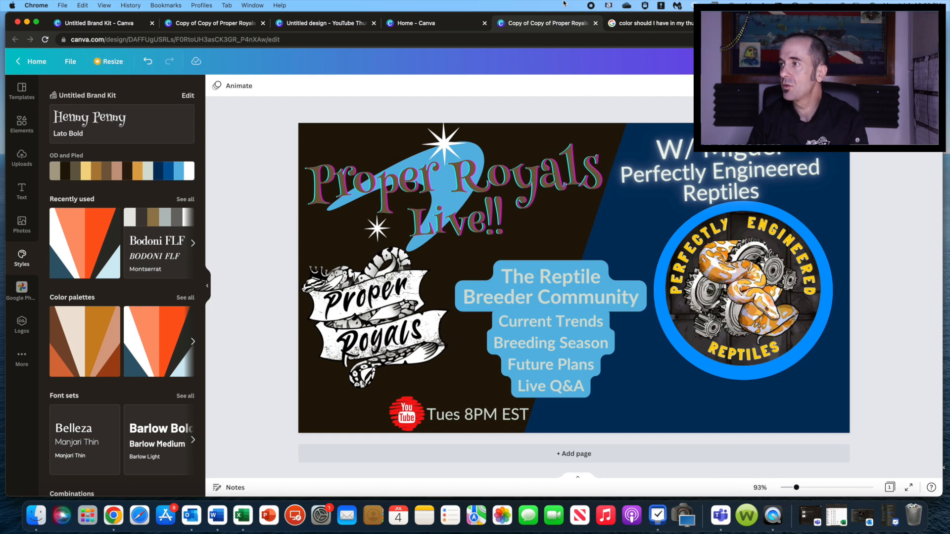
# Step: Close this design, open the recent "One Dominant for *All* of My Recessives?!" thumbnail and show its Brand Kit styles
pyautogui.click(595, 24)
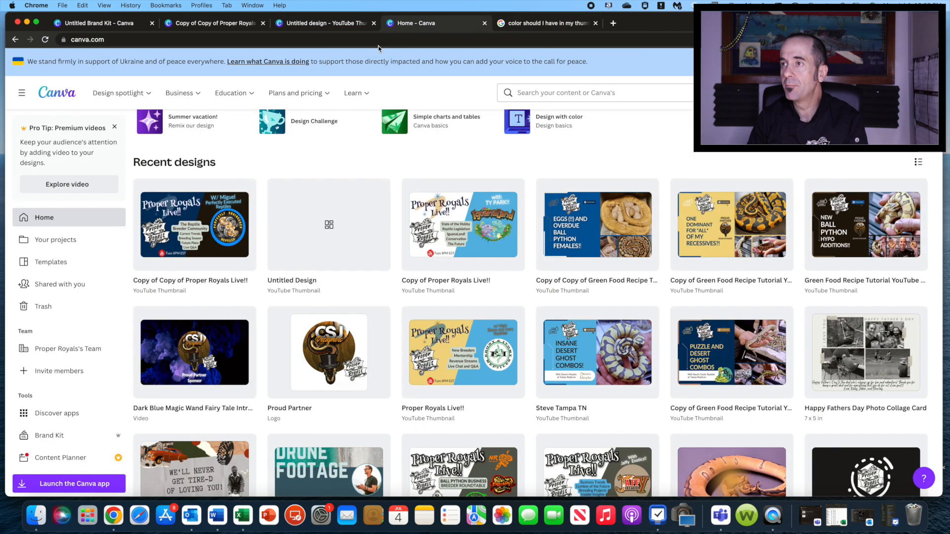
pyautogui.click(715, 243)
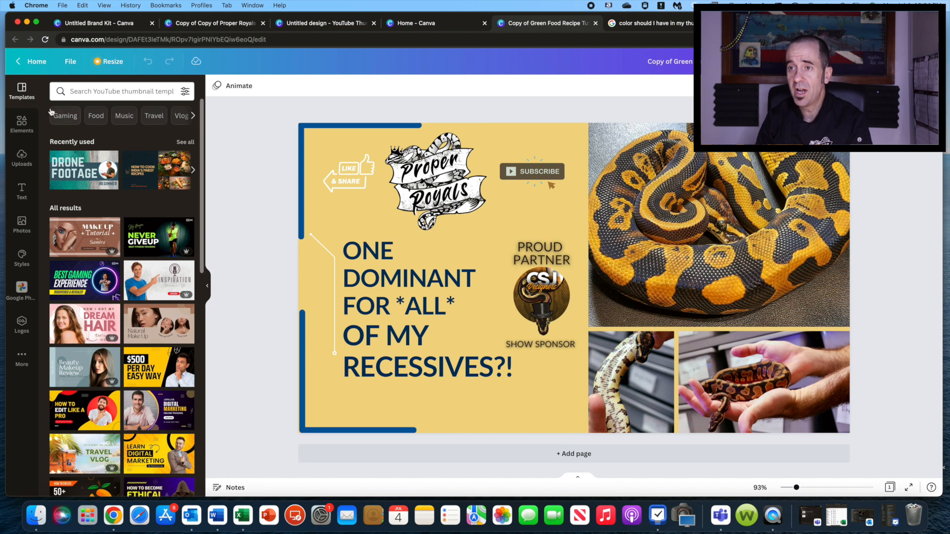
pyautogui.click(21, 256)
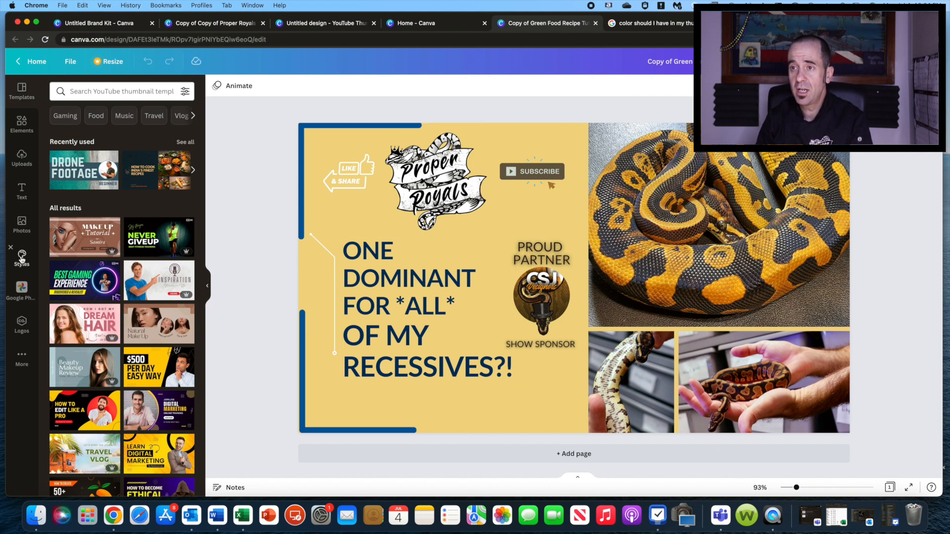
# Step: Shuffle the OD and Pied palette across the thumbnail until it has a dark brown background, white headline and yellow Like & Share graphic
pyautogui.click(126, 173)
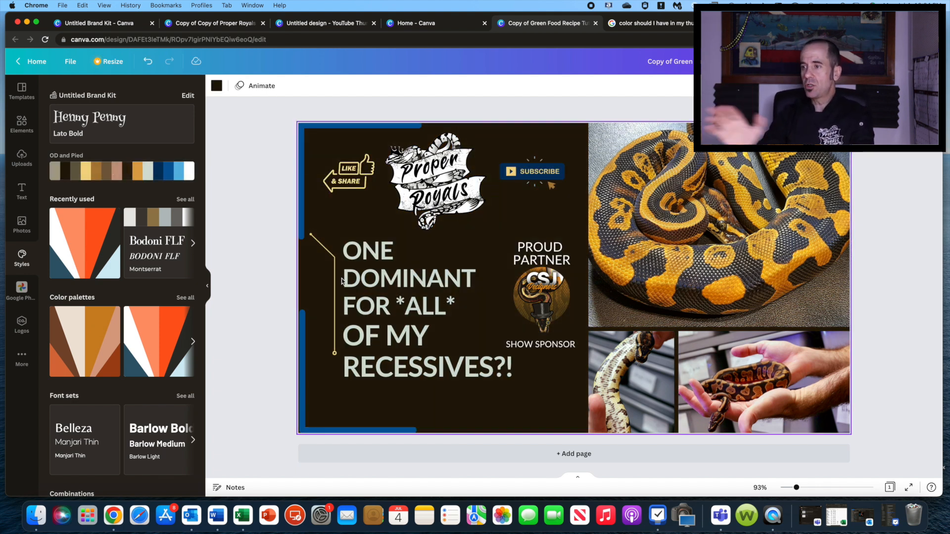
pyautogui.click(894, 306)
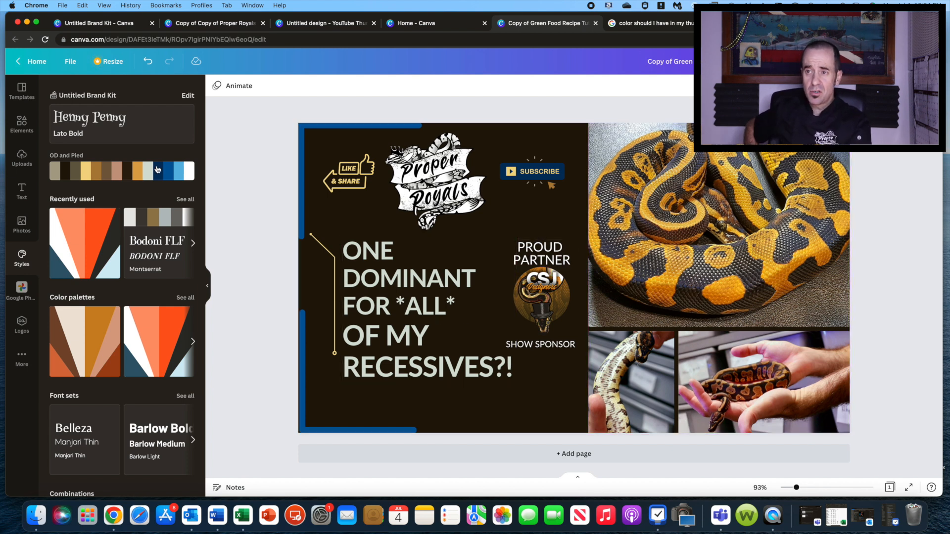
pyautogui.click(110, 171)
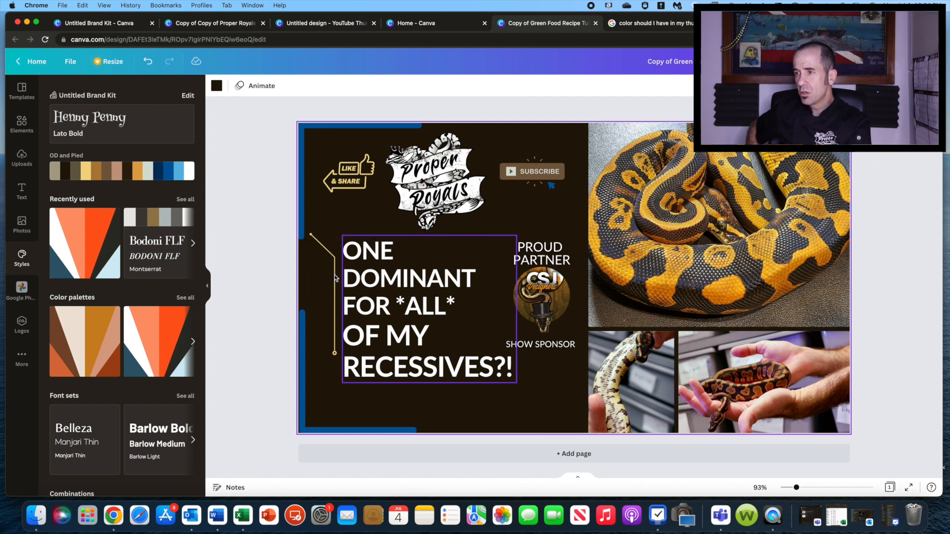
pyautogui.click(136, 172)
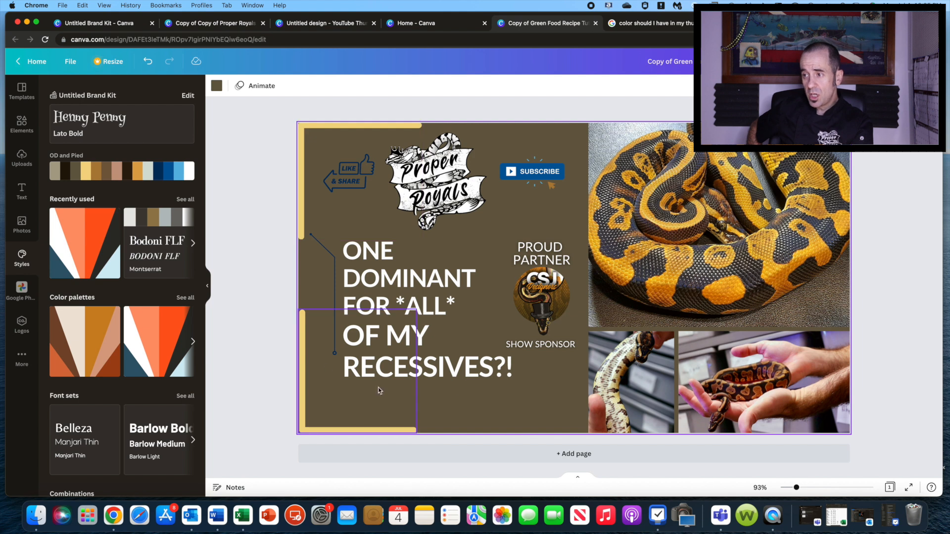
pyautogui.click(129, 172)
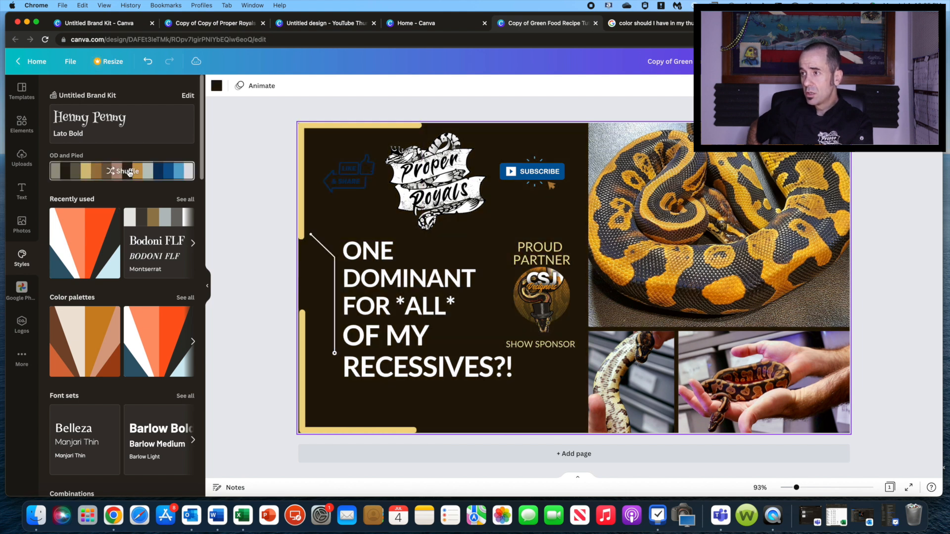
pyautogui.click(130, 172)
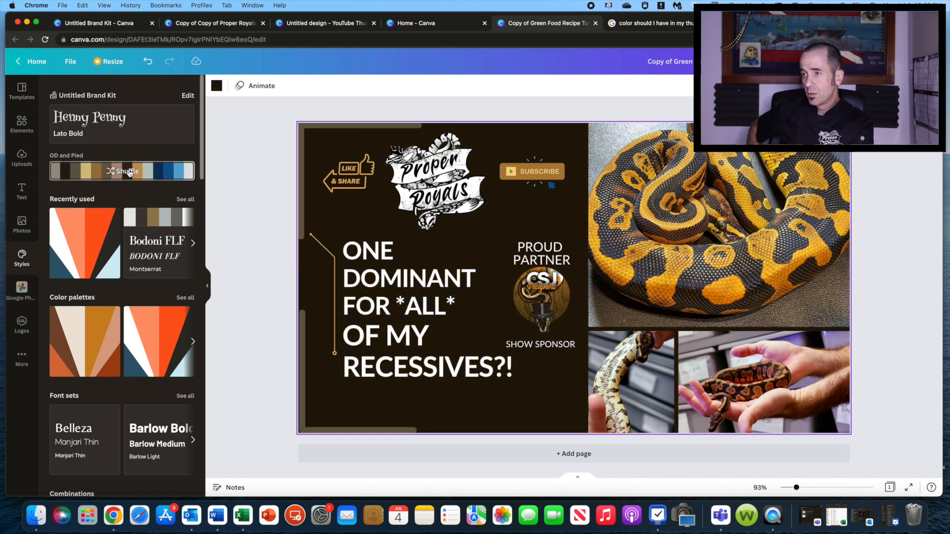
pyautogui.click(130, 172)
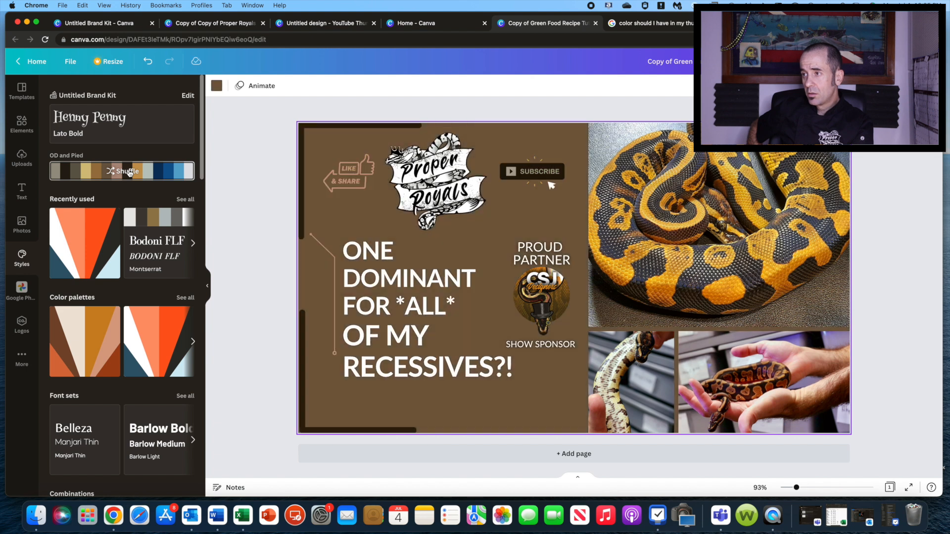
pyautogui.click(130, 172)
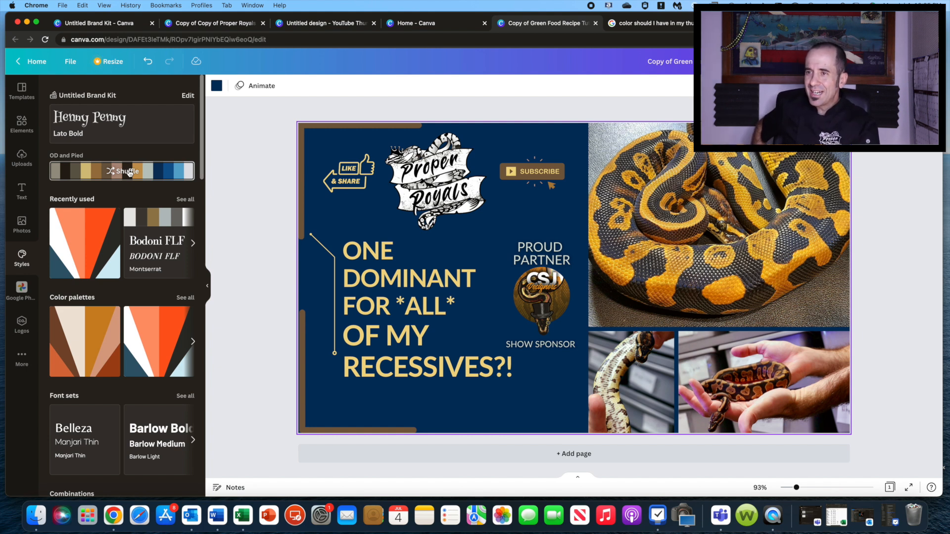
pyautogui.click(129, 172)
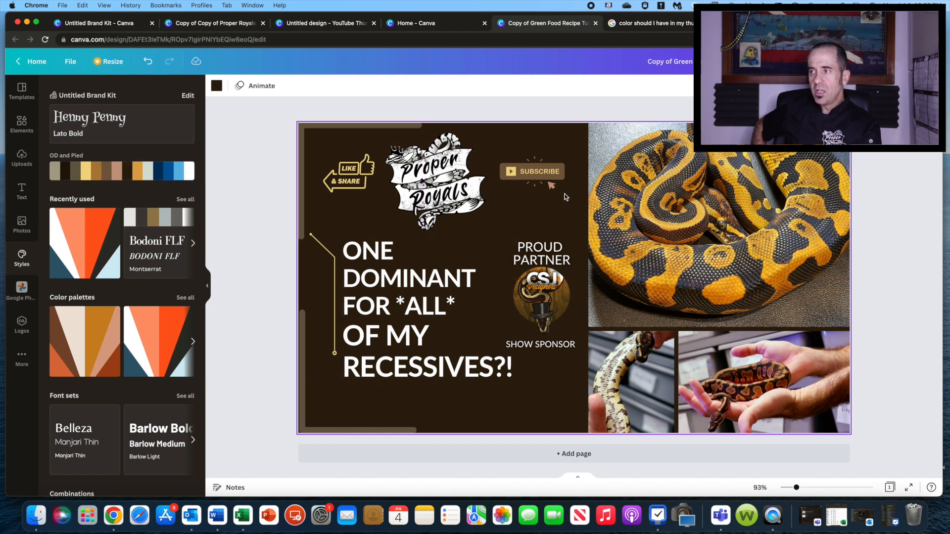
pyautogui.click(563, 179)
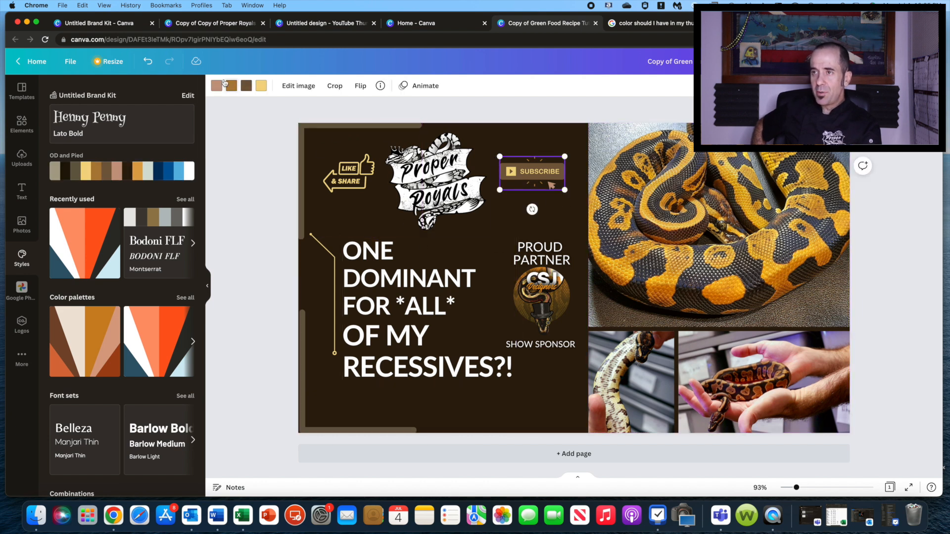
pyautogui.click(541, 115)
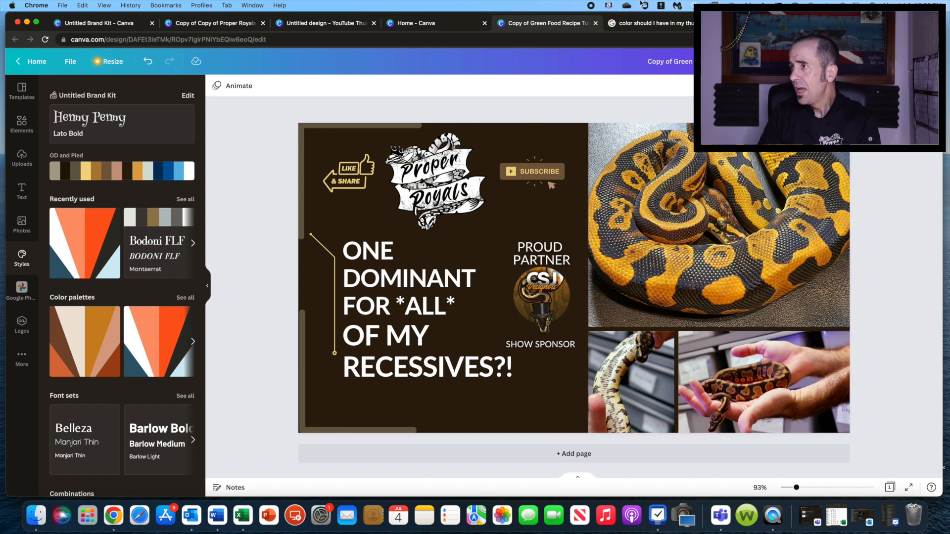
# Step: Search the Canva home page's templates for "youtube thumbnail" and browse how the resulting designs use color
pyautogui.click(431, 29)
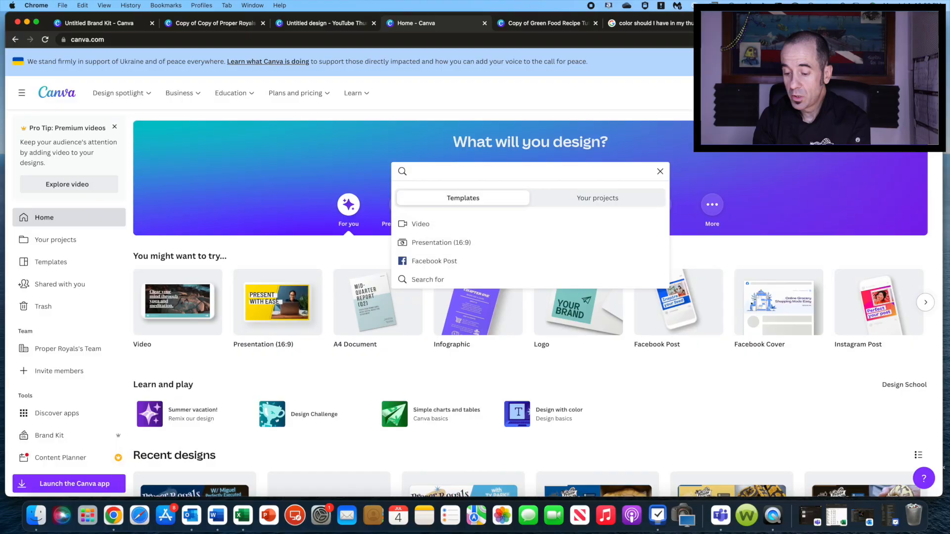
pyautogui.write('youtube')
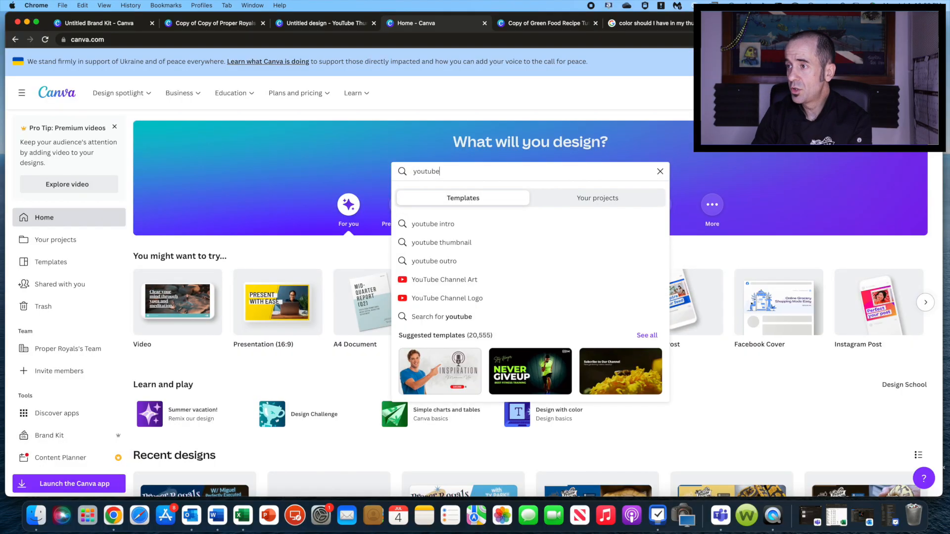
pyautogui.click(472, 243)
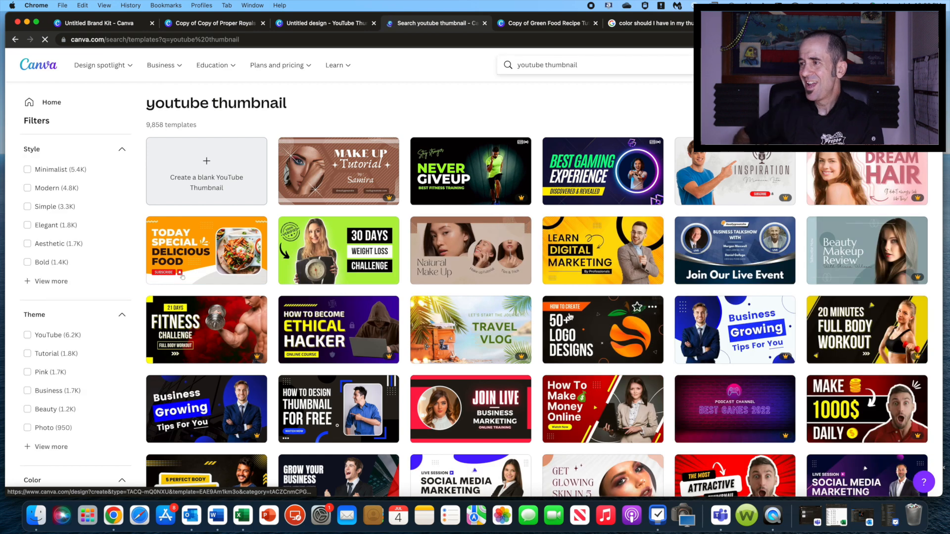
pyautogui.scroll(-6, 622, 341)
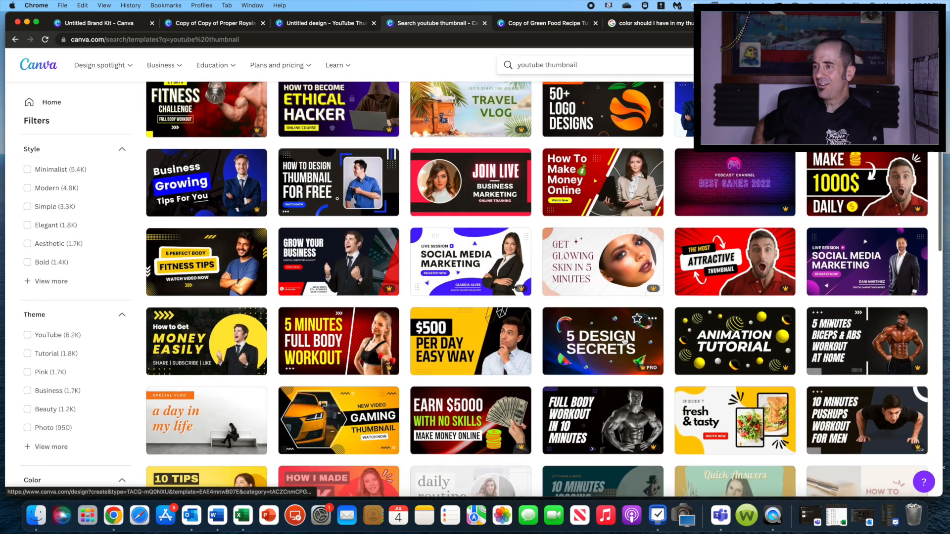
pyautogui.scroll(-2, 624, 341)
pyautogui.scroll(-8, 624, 341)
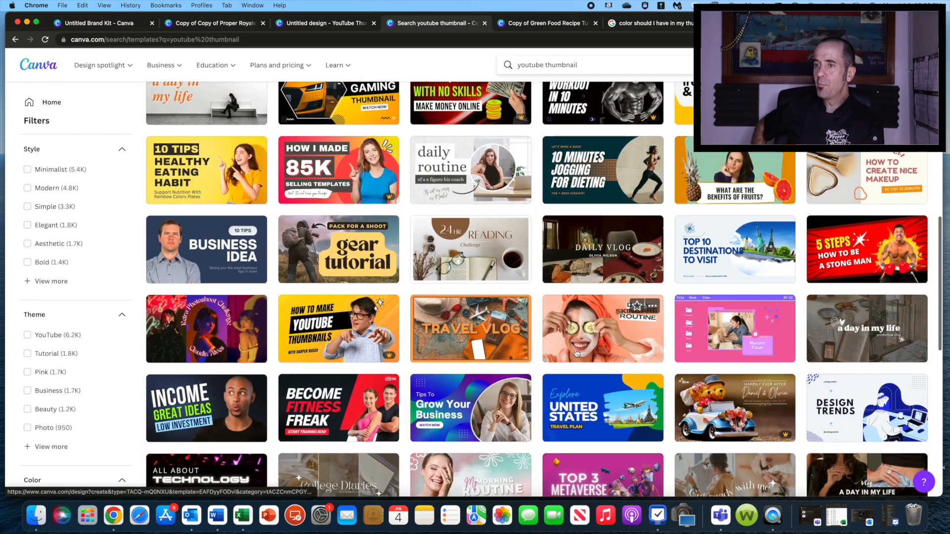
pyautogui.scroll(-3, 576, 353)
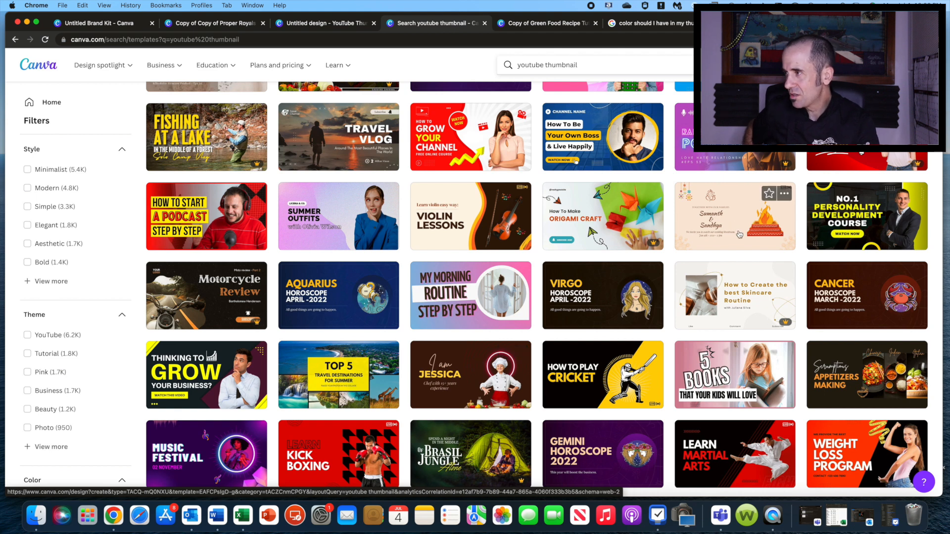
pyautogui.scroll(-1, 797, 345)
pyautogui.scroll(-2, 797, 345)
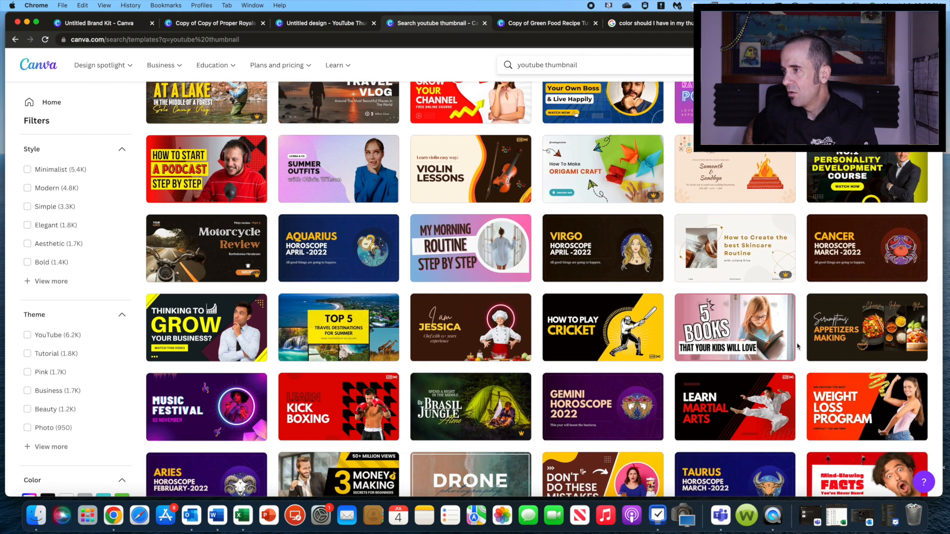
# Step: Browse further through the YouTube thumbnail templates and open the black and yellow "Earn 3000$ Daily" design
pyautogui.scroll(-7, 771, 358)
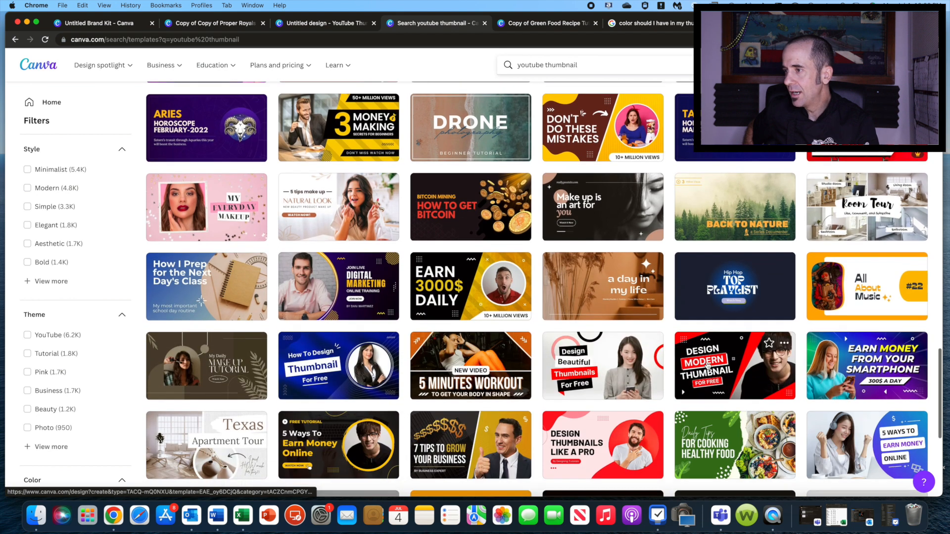
pyautogui.scroll(-2, 643, 327)
pyautogui.scroll(2, 544, 297)
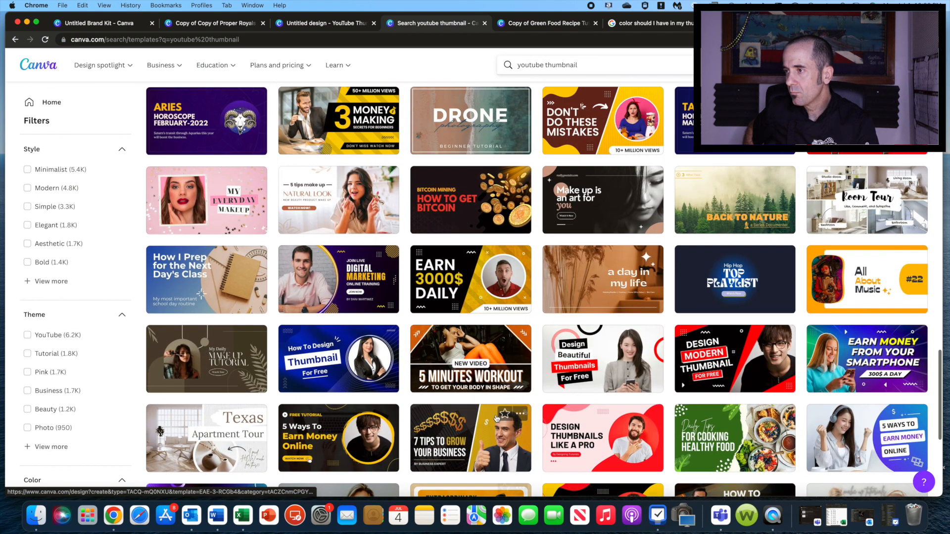
pyautogui.click(473, 280)
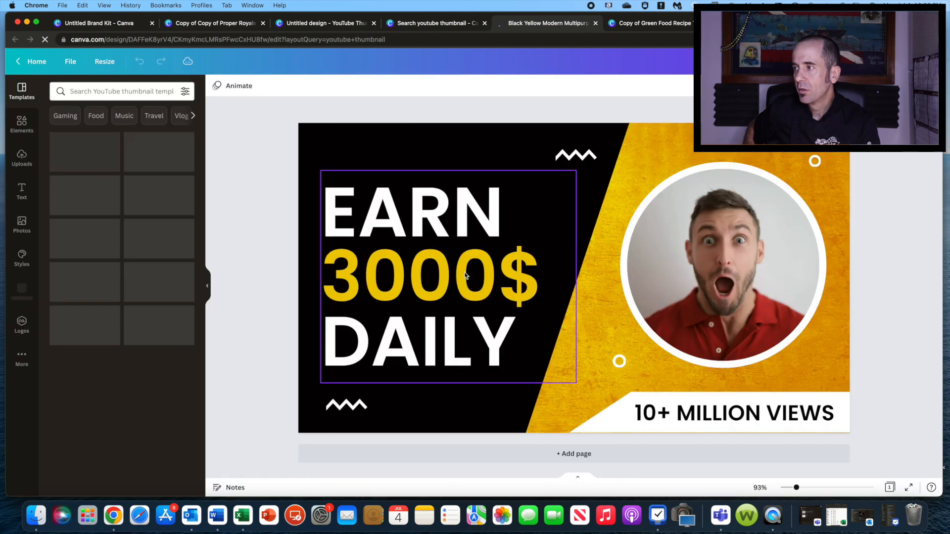
# Step: Replace the man's photo in the circular frame with the Proper Royals logo from the uploaded images
pyautogui.click(725, 267)
pyautogui.press('Delete')
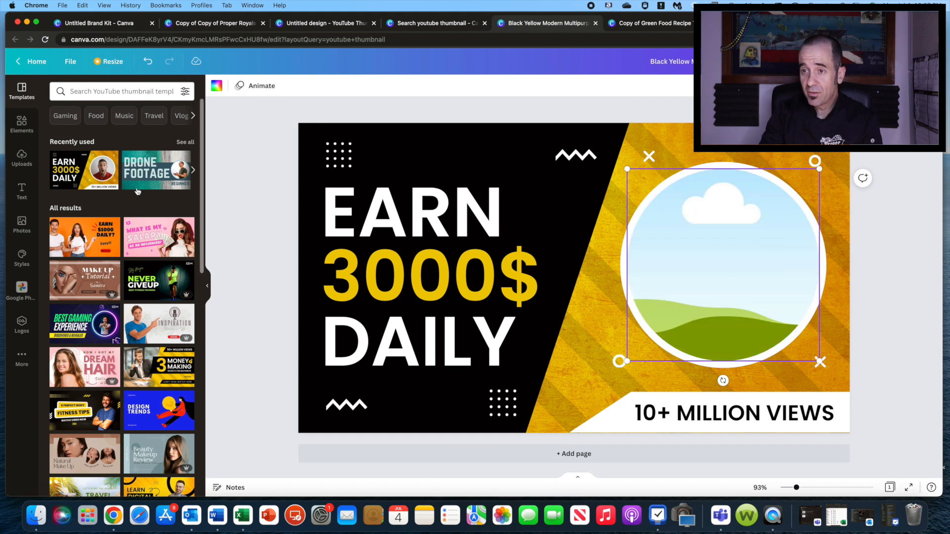
pyautogui.click(20, 157)
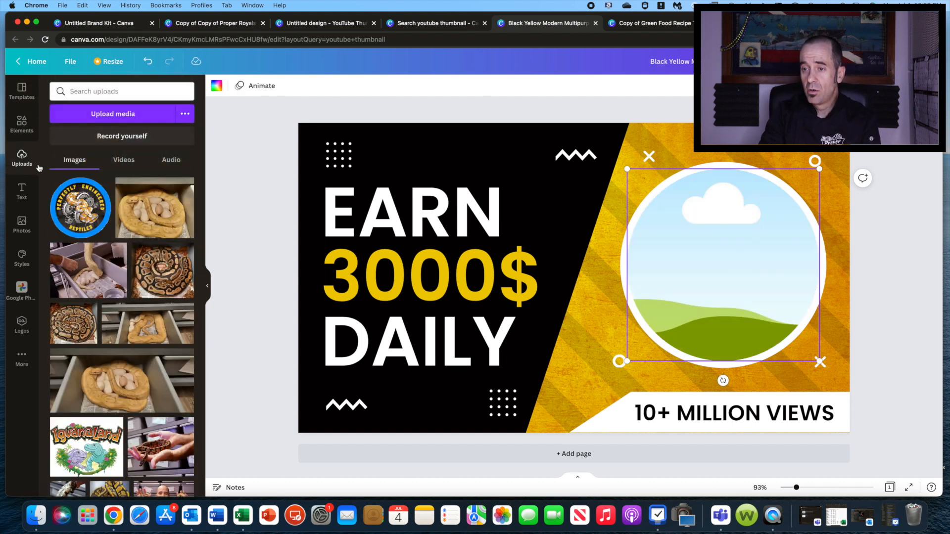
pyautogui.scroll(-5, 140, 389)
pyautogui.scroll(-15, 140, 389)
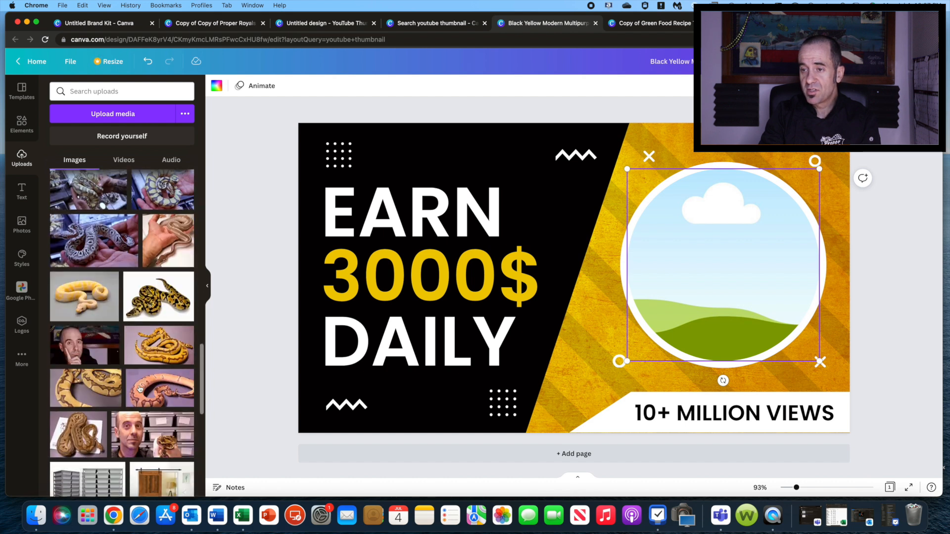
pyautogui.scroll(-5, 140, 389)
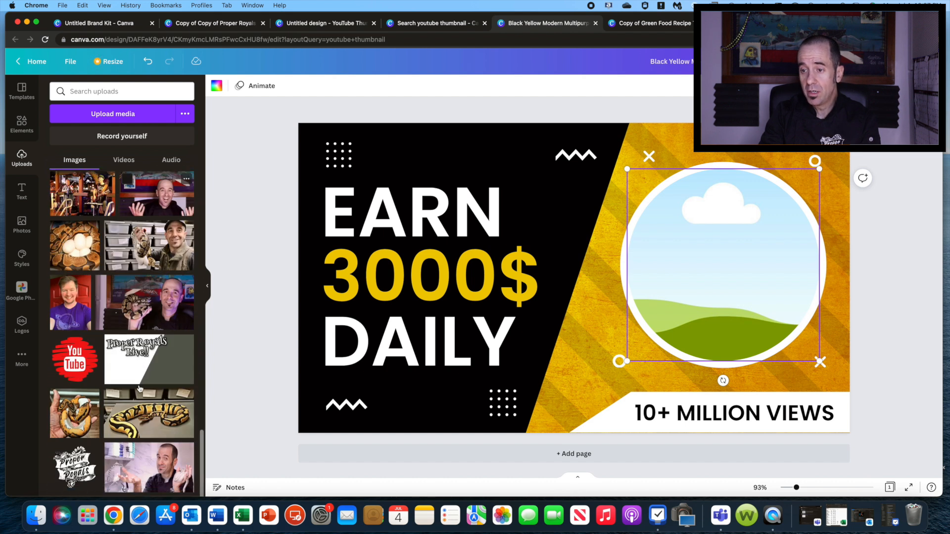
pyautogui.click(74, 466)
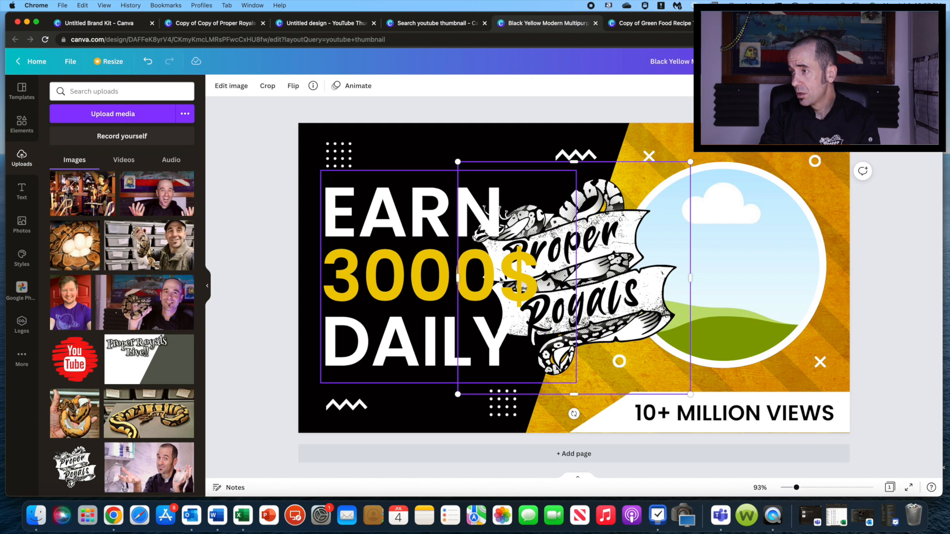
pyautogui.moveTo(500, 279); pyautogui.dragTo(768, 310)
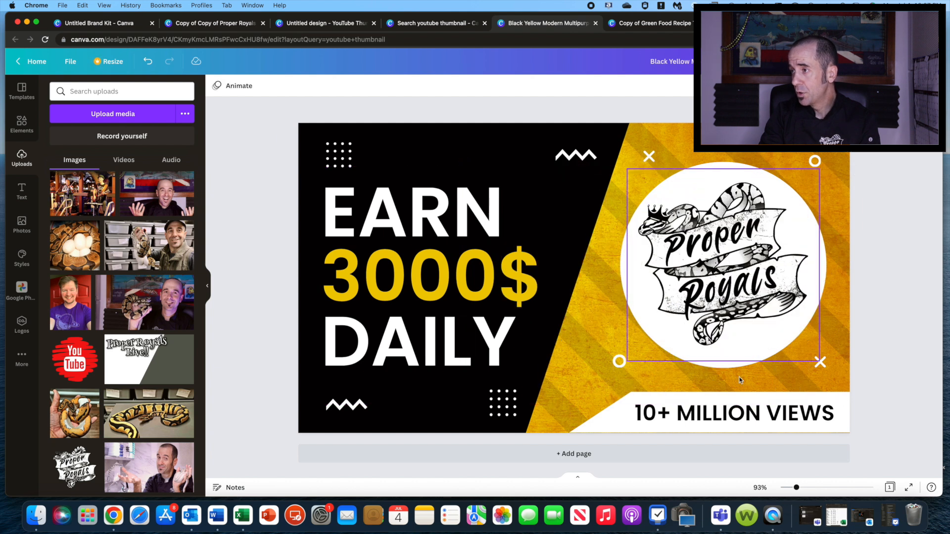
# Step: Replace the "EARN 3000$ DAILY" headline with "BREED AWESOME SNAKES"
pyautogui.click(329, 214)
pyautogui.doubleClick(331, 206)
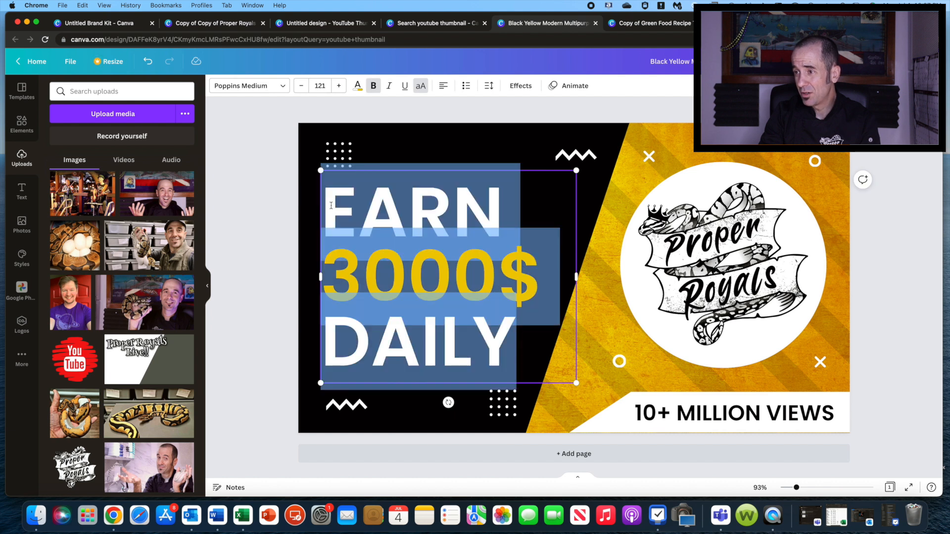
pyautogui.write('BREED ')
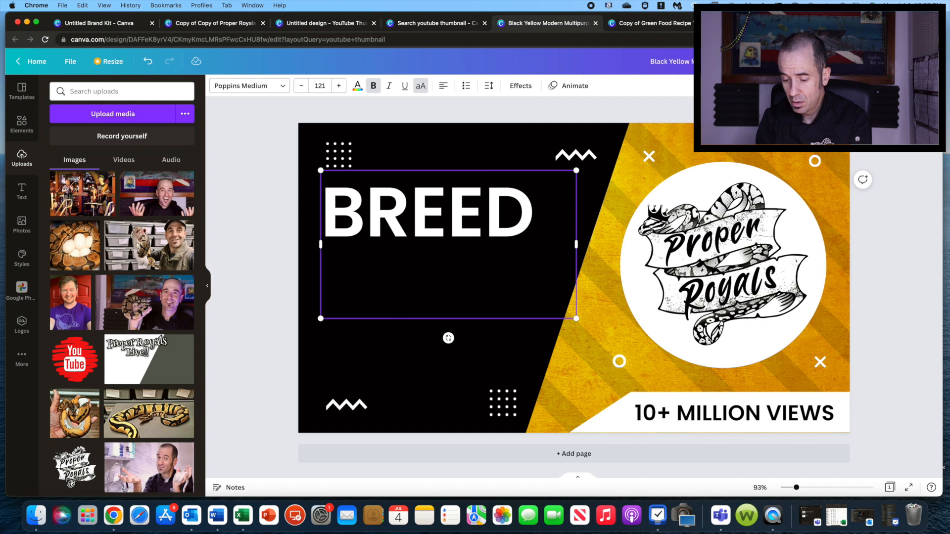
pyautogui.write('AWESOME')
pyautogui.press('Return')
pyautogui.write('SNAKES')
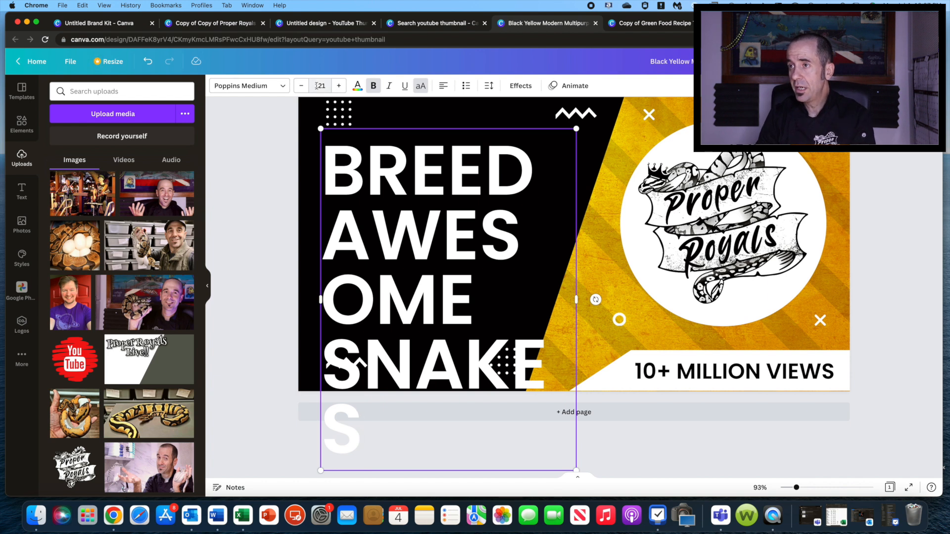
# Step: Reduce the headline's font size until "AWESOME" fits on one line, and move the headline down to the middle of the black area
pyautogui.click(301, 86)
pyautogui.click(301, 86)
pyautogui.click(300, 86)
pyautogui.click(301, 86)
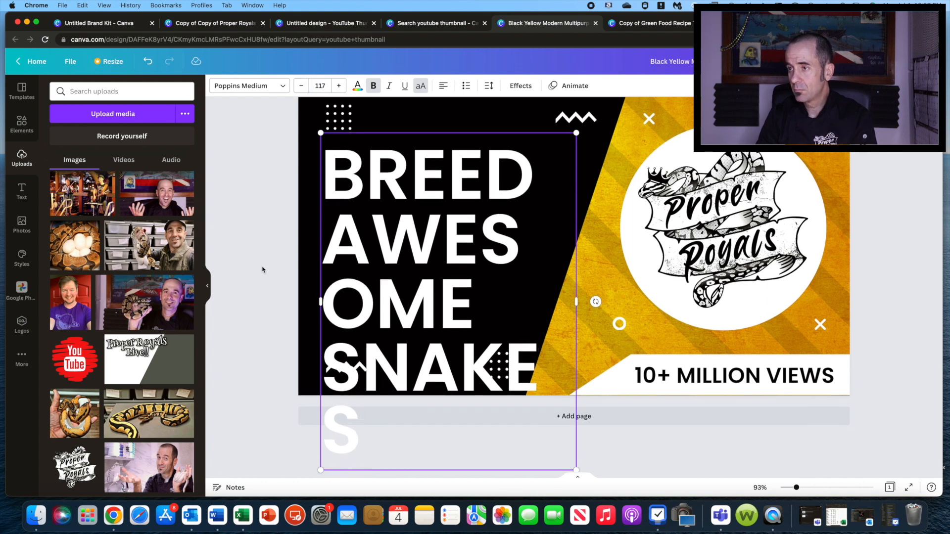
pyautogui.click(262, 269)
pyautogui.click(377, 234)
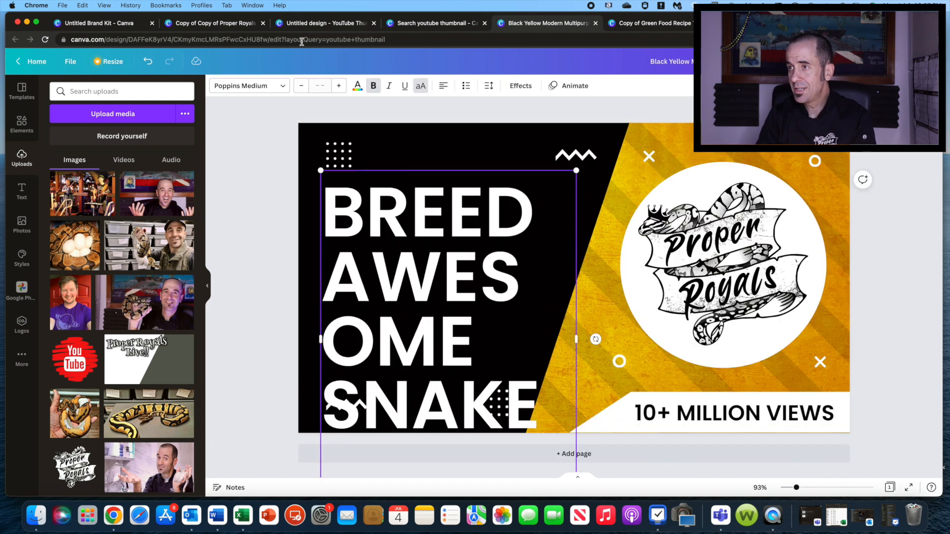
pyautogui.click(300, 86)
pyautogui.click(299, 86)
pyautogui.click(300, 86)
pyautogui.click(299, 86)
pyautogui.click(300, 86)
pyautogui.click(300, 86)
pyautogui.click(300, 87)
pyautogui.click(300, 86)
pyautogui.click(300, 86)
pyautogui.click(300, 86)
pyautogui.click(300, 86)
pyautogui.click(300, 86)
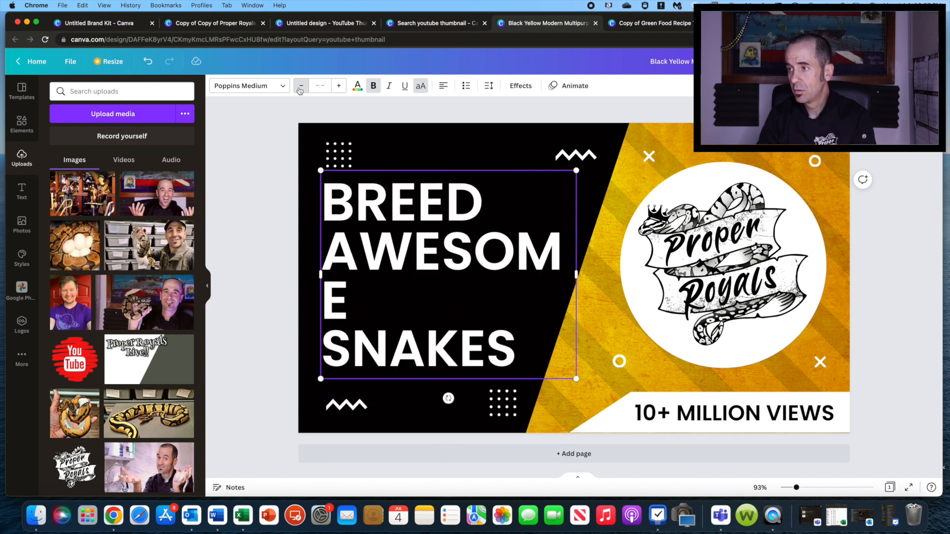
pyautogui.click(300, 86)
pyautogui.click(300, 86)
pyautogui.click(300, 86)
pyautogui.click(300, 86)
pyautogui.click(300, 87)
pyautogui.click(300, 86)
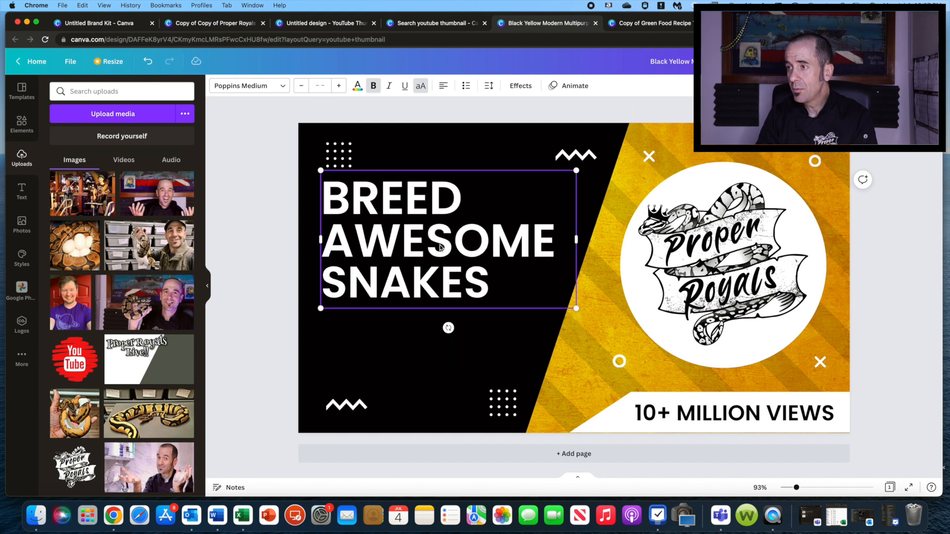
pyautogui.moveTo(432, 247); pyautogui.dragTo(421, 284)
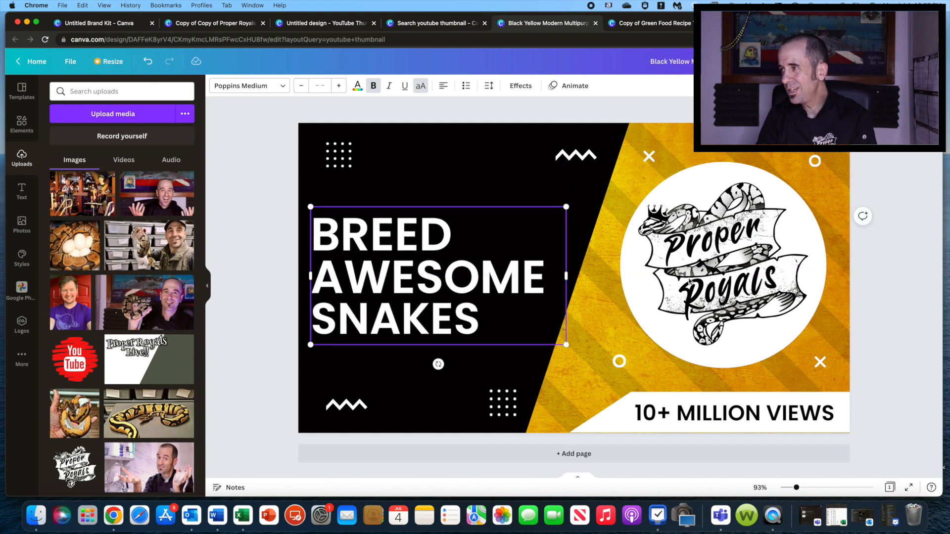
pyautogui.click(922, 294)
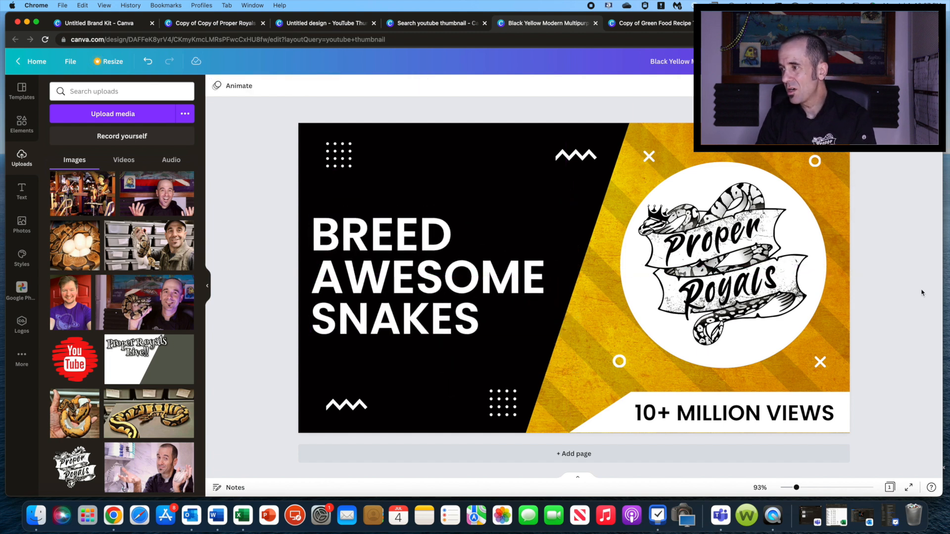
# Step: Replace the "10+ MILLION VIEWS" caption with "TENS OF ANIMALS BRED!!"
pyautogui.doubleClick(637, 413)
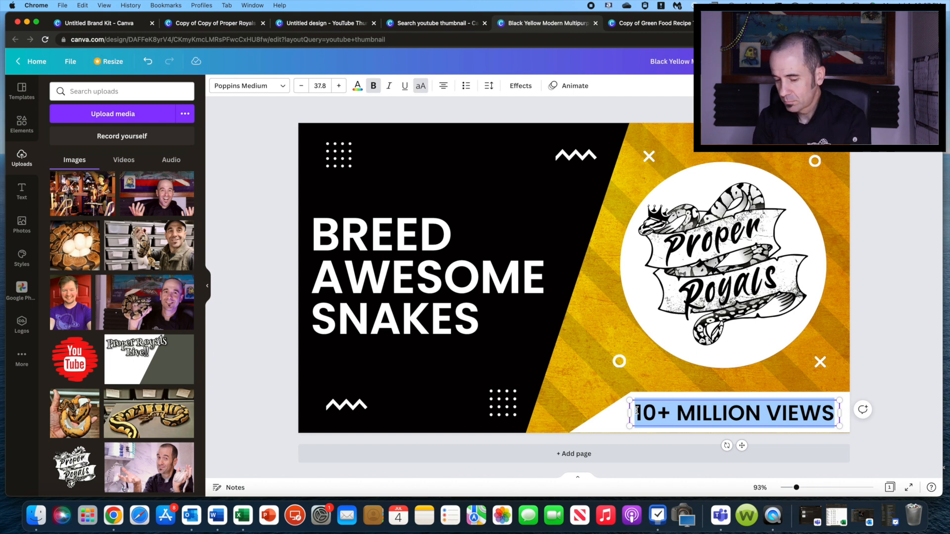
pyautogui.write('TENS O')
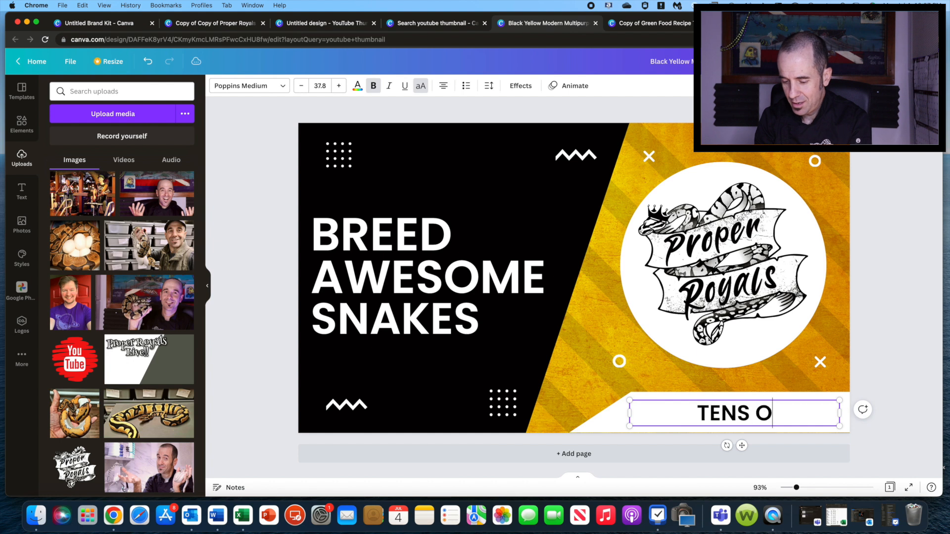
pyautogui.write('F ANIMALS BRED!!')
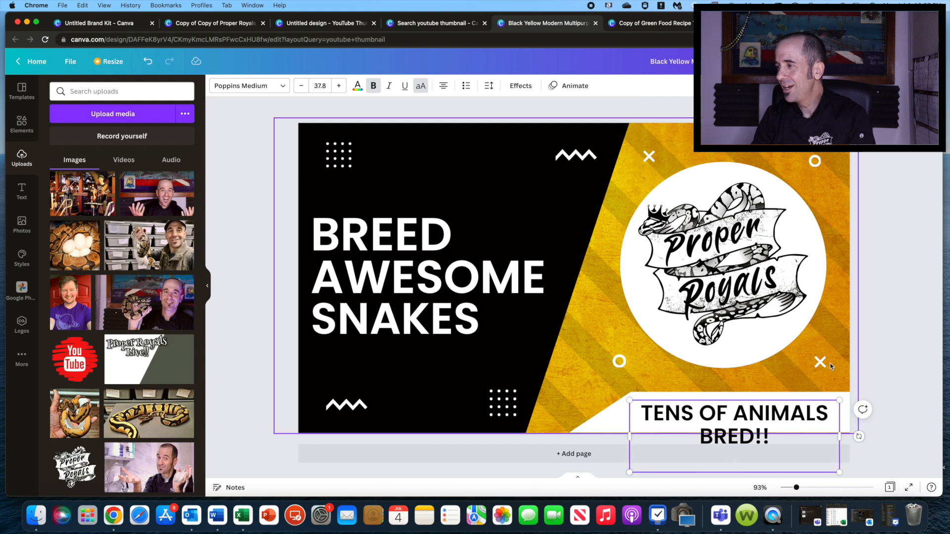
# Step: Move the "TENS OF ANIMALS BRED!!" caption up on the white banner and reduce its font size to 31.8
pyautogui.click(857, 404)
pyautogui.click(794, 416)
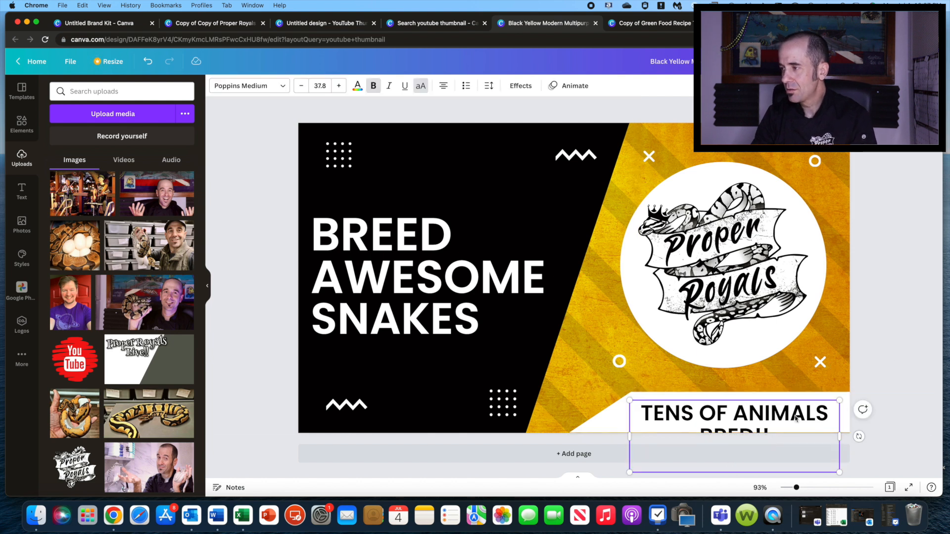
pyautogui.moveTo(772, 397); pyautogui.dragTo(769, 371)
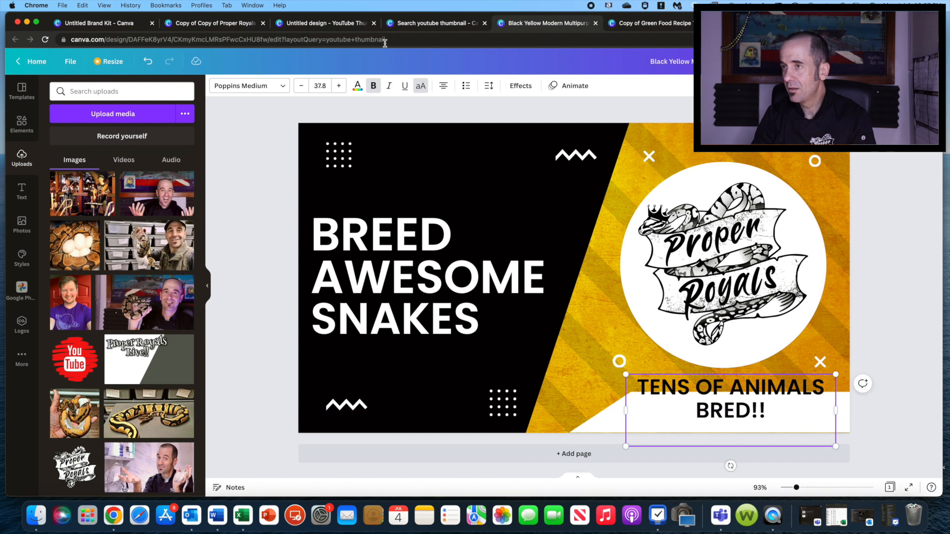
pyautogui.click(301, 86)
pyautogui.click(301, 85)
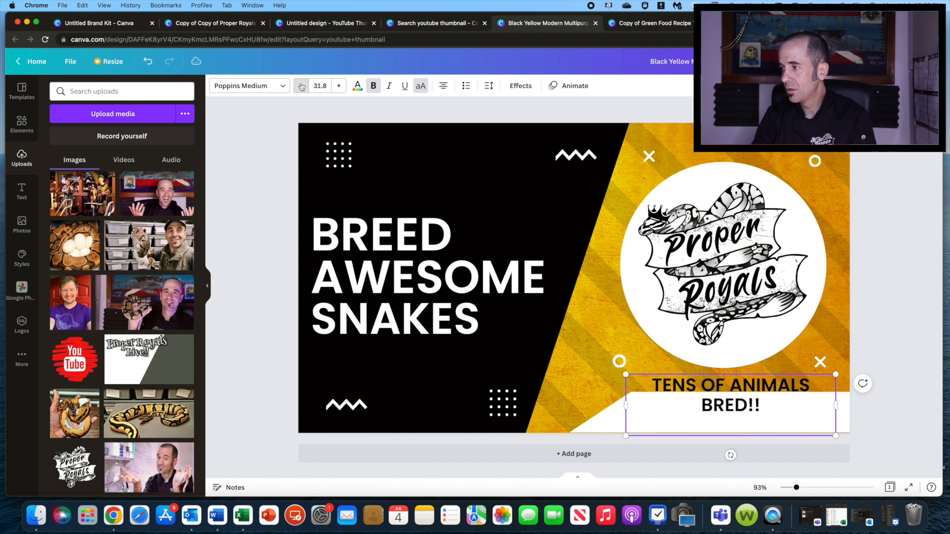